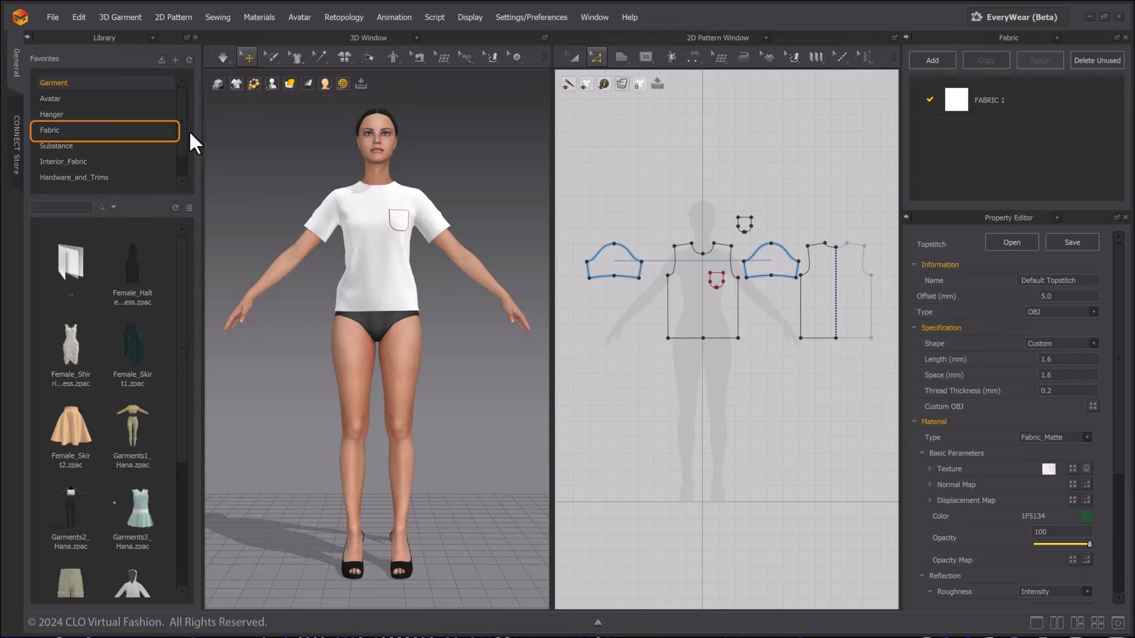
Step: Show the Fabric library folder as a list and filter it by "knit"
click(121, 130)
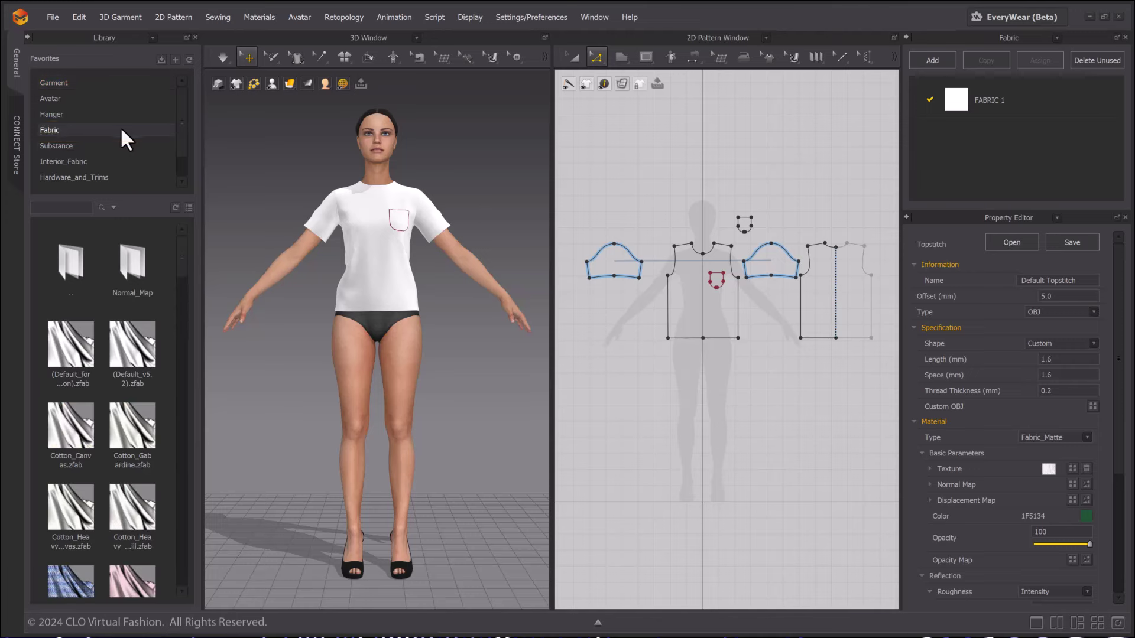
click(189, 208)
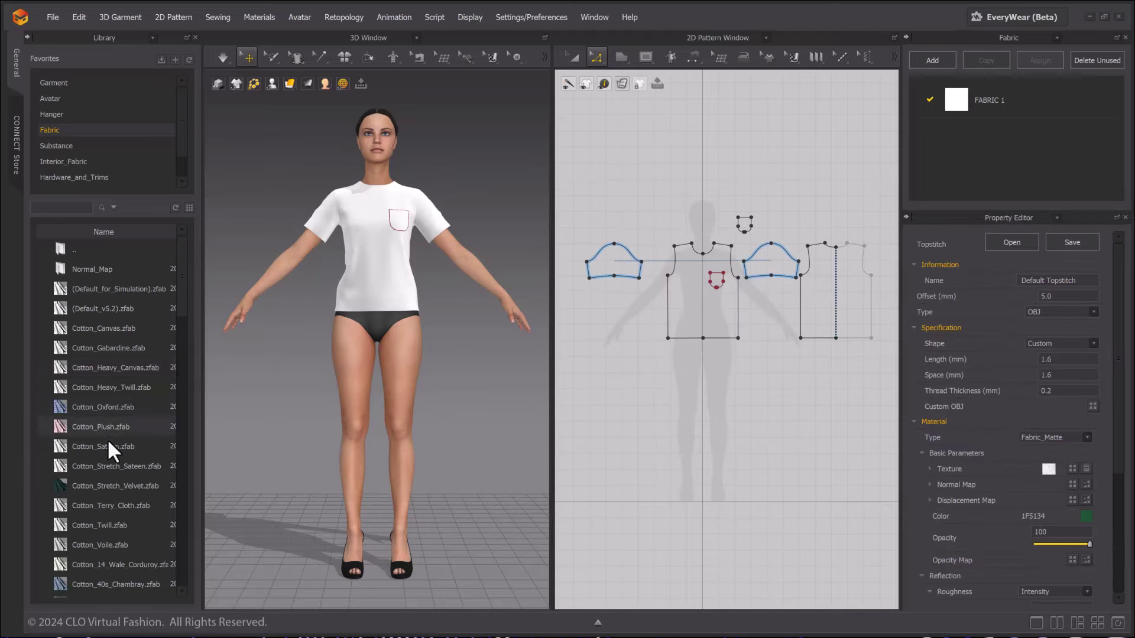
mouse_move(109, 486)
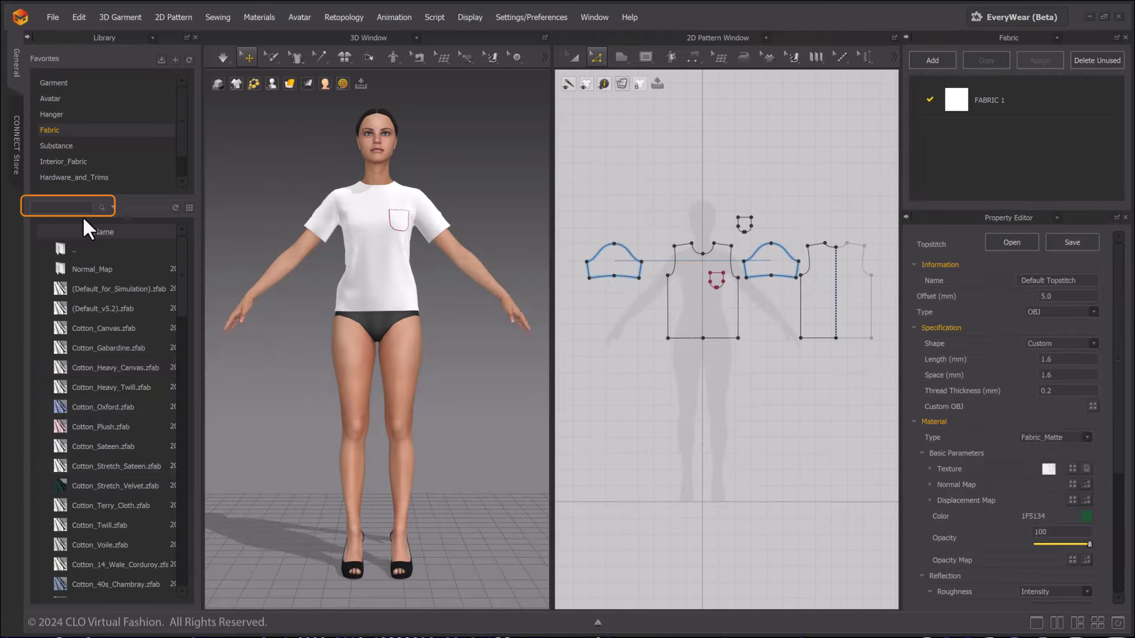
text(knio)
key(Return)
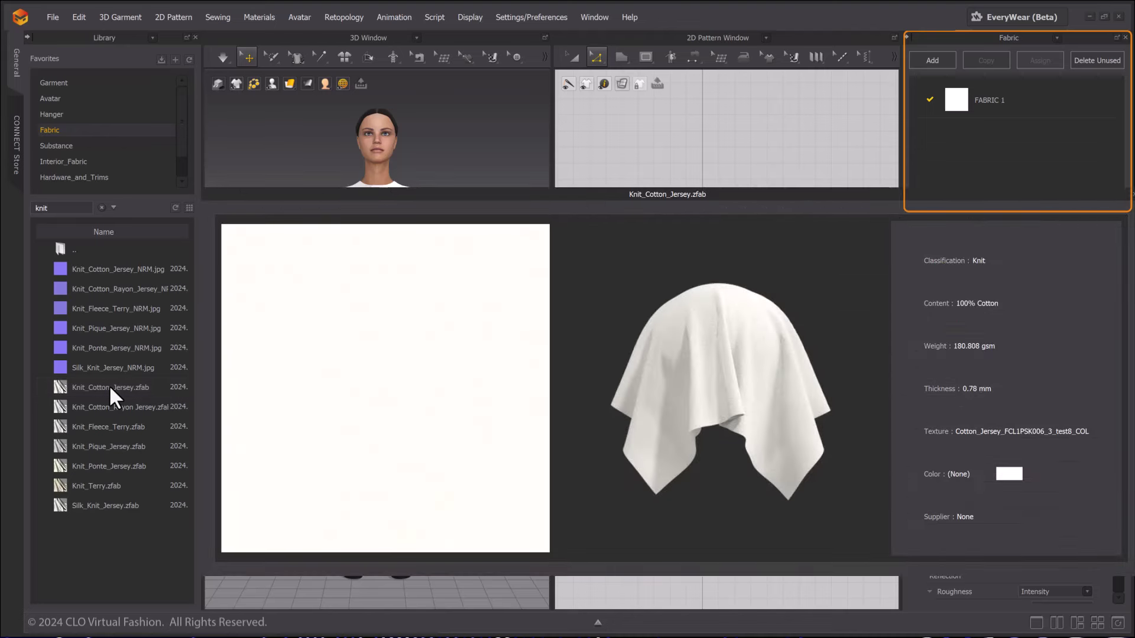
Step: Add Knit_Cotton_Jersey from the library to the project's fabrics and apply it to the T-shirt's front panel
drag(109, 385, 1010, 159)
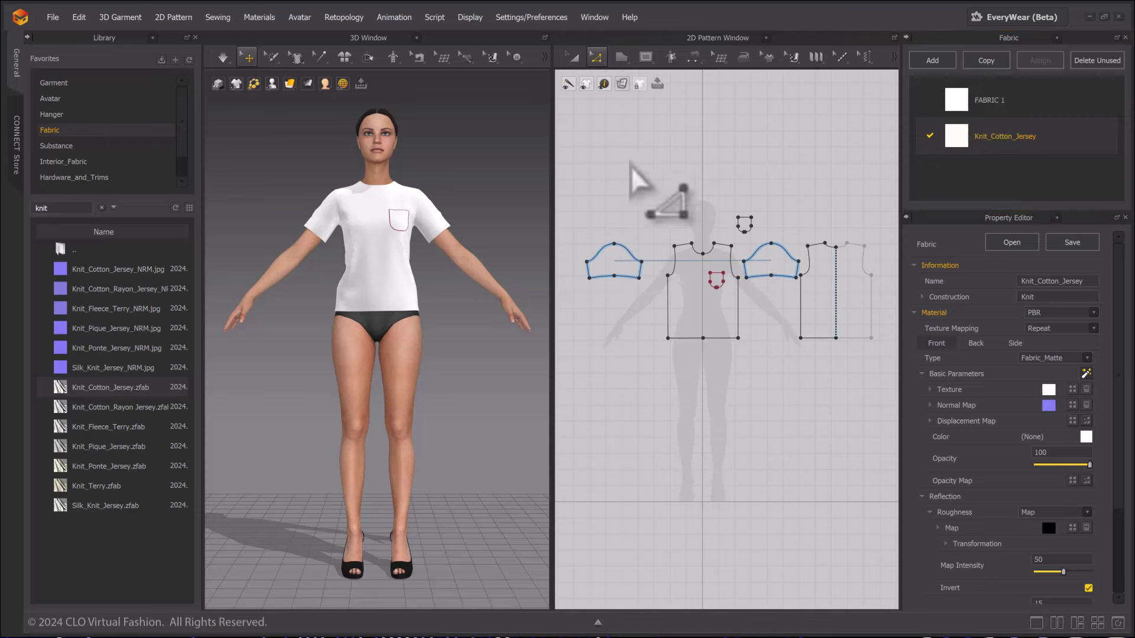
drag(956, 136, 686, 290)
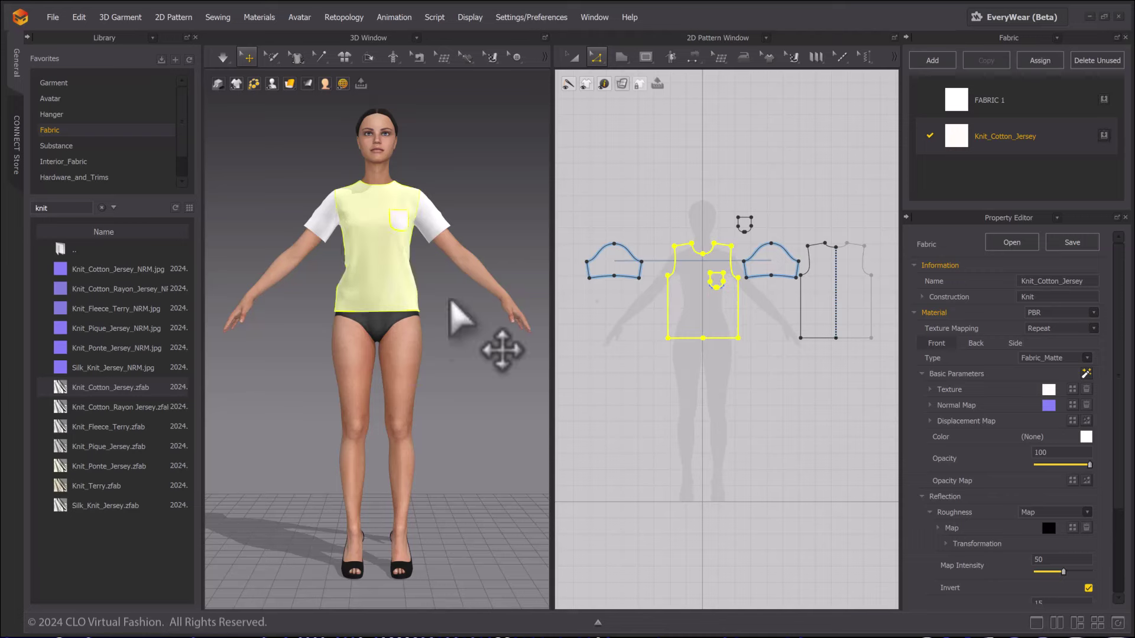
scroll(392, 266, up, 5)
click(455, 227)
scroll(455, 228, down, 5)
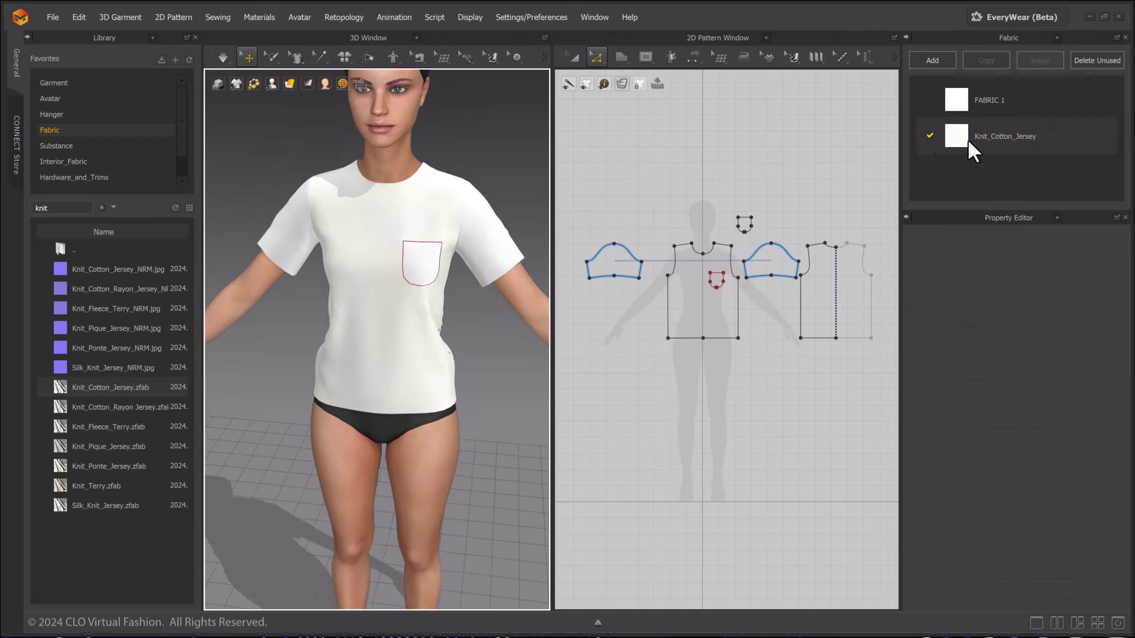
Step: Browse the physical property presets available for the Knit_Cotton_Jersey fabric without changing the preset
double_click(967, 139)
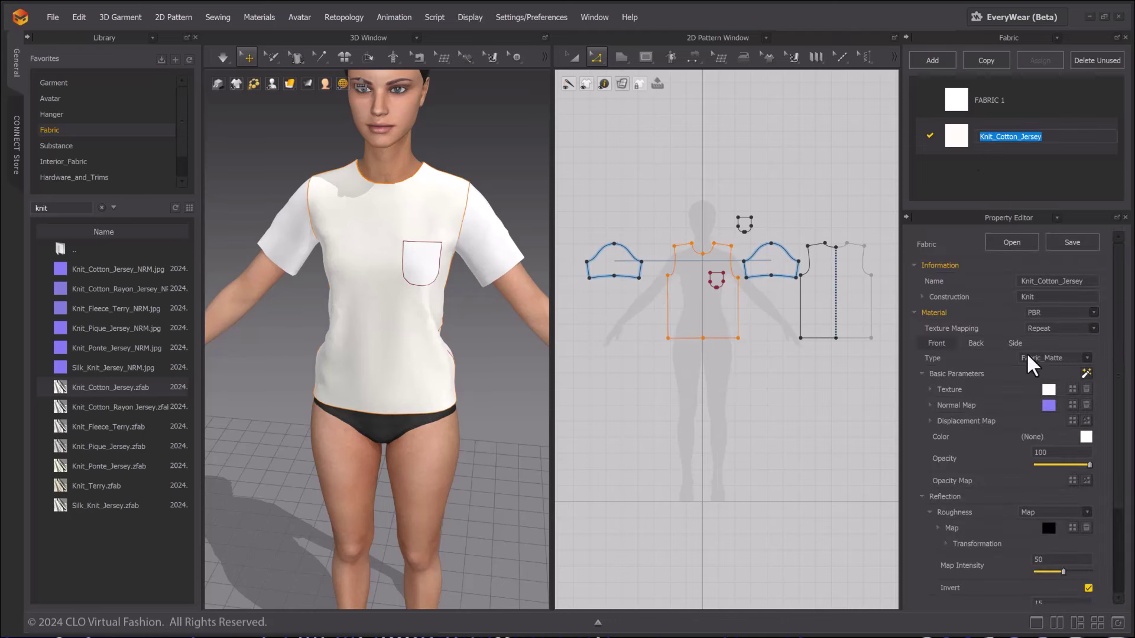
scroll(1019, 354, down, 3)
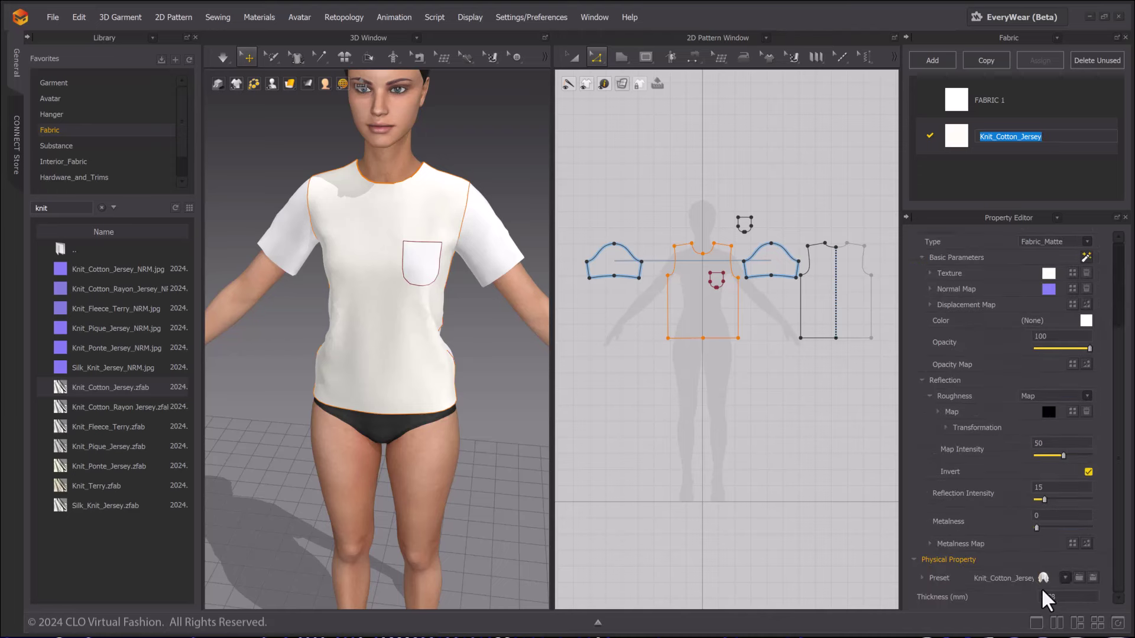
click(1064, 578)
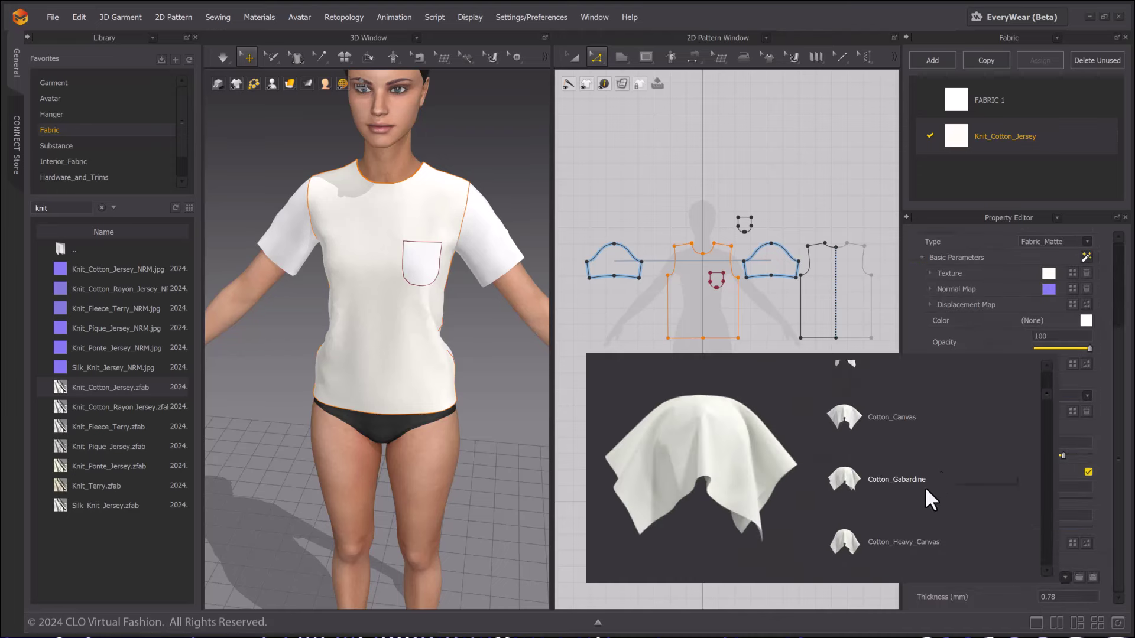
scroll(901, 499, down, 10)
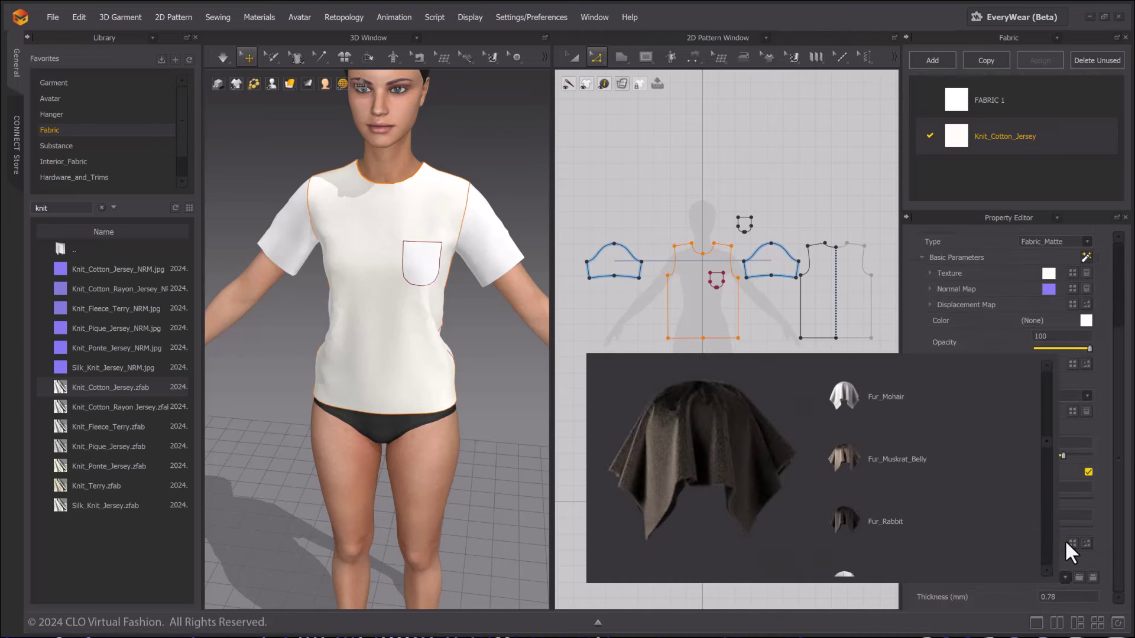
click(1089, 549)
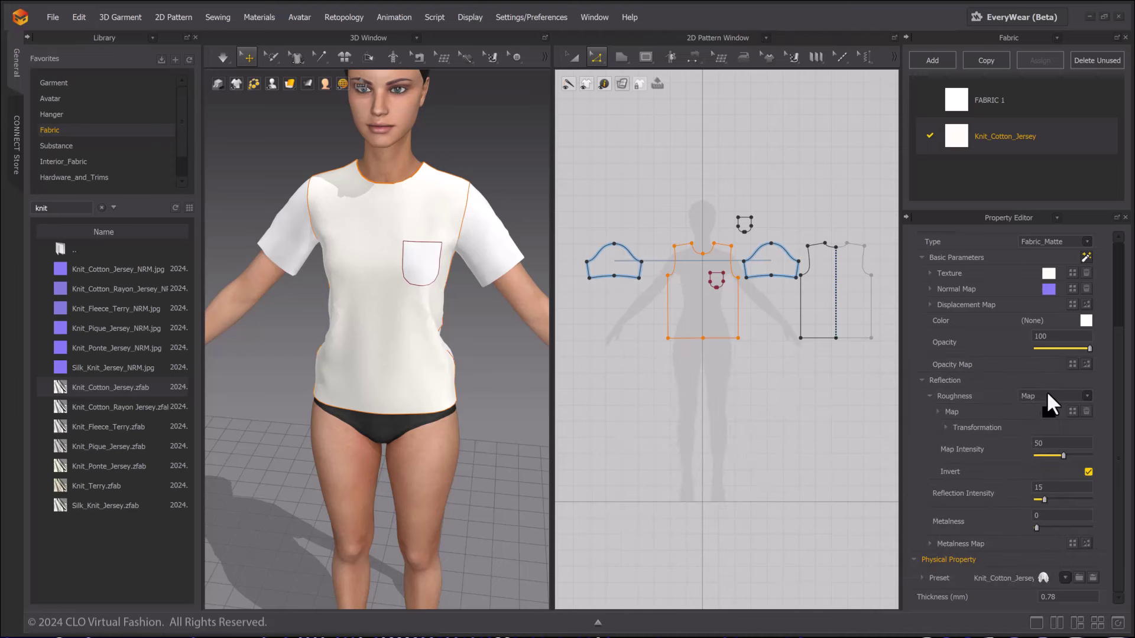
Step: Examine the texture image selection of the Knit_Cotton_Jersey fabric, delete its texture map and undo the deletion
scroll(1046, 391, up, 2)
click(929, 312)
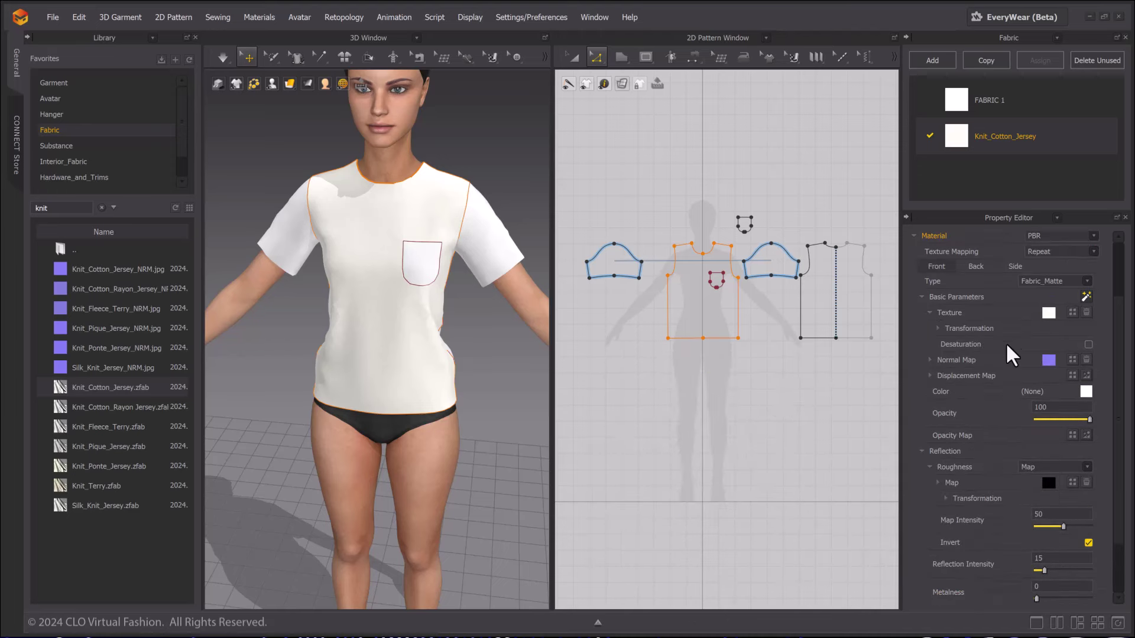
click(1072, 313)
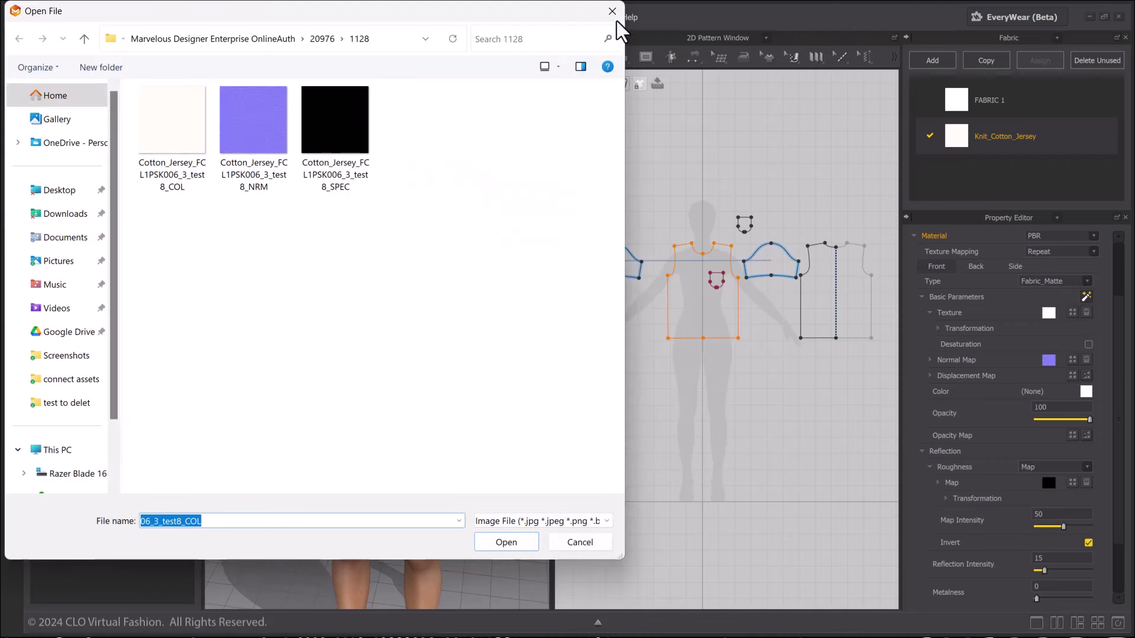
key(Return)
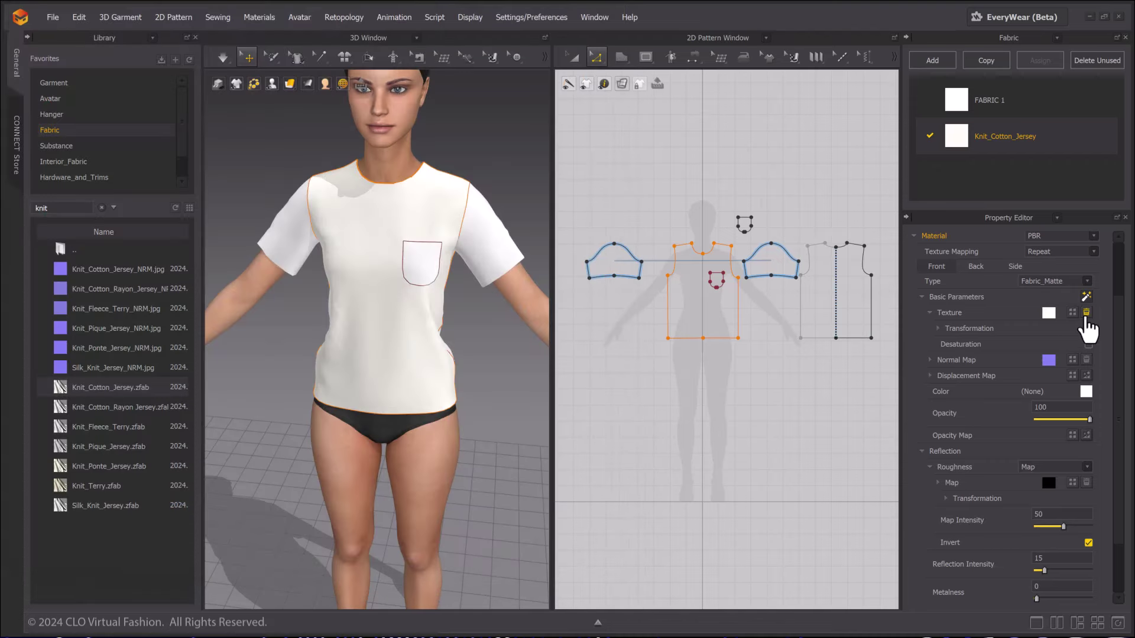
click(1086, 312)
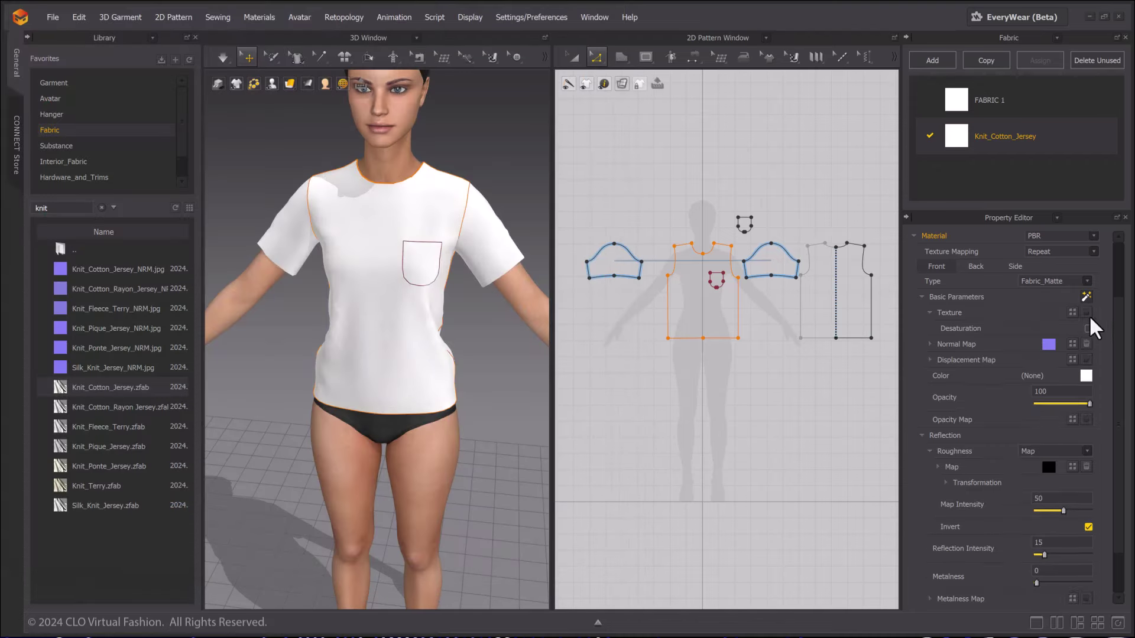
key(ctrl+z)
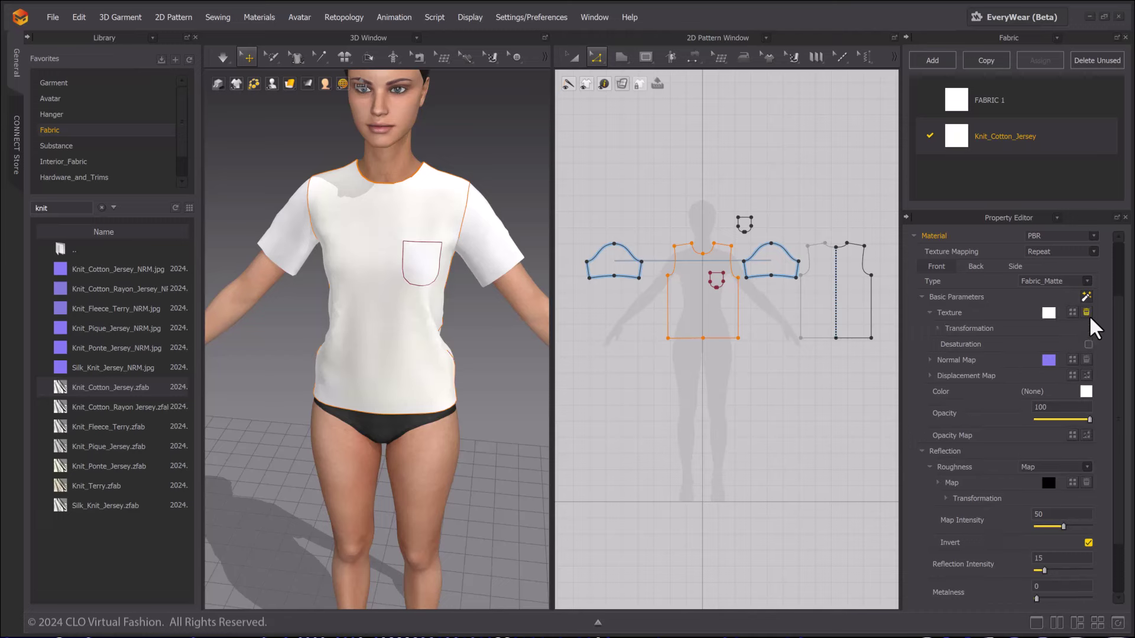
Step: Set the color of the Knit_Cotton_Jersey fabric to the blue 50619F
click(1085, 392)
drag(464, 141, 435, 144)
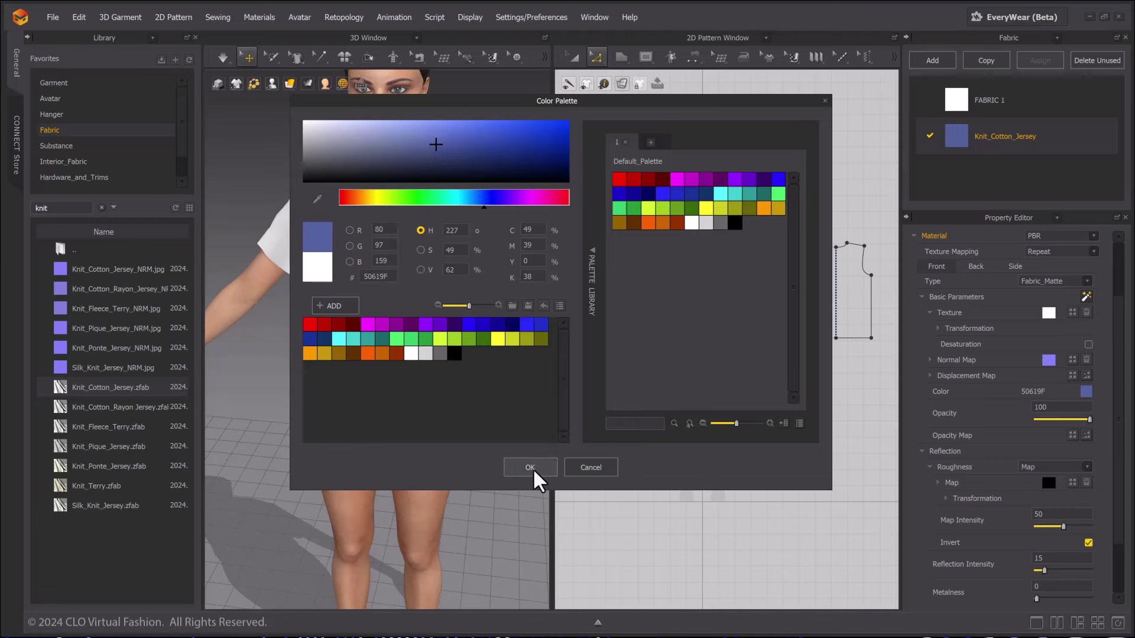
click(530, 467)
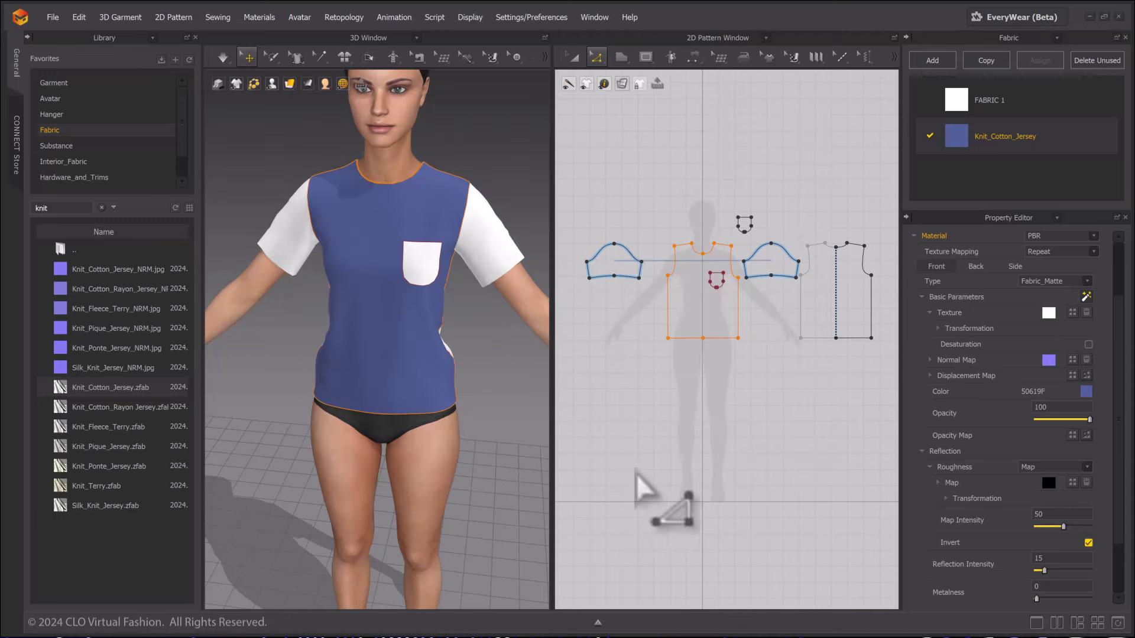
Step: Select all pattern pieces of the T-shirt and assign the Knit_Cotton_Jersey fabric to them
click(806, 165)
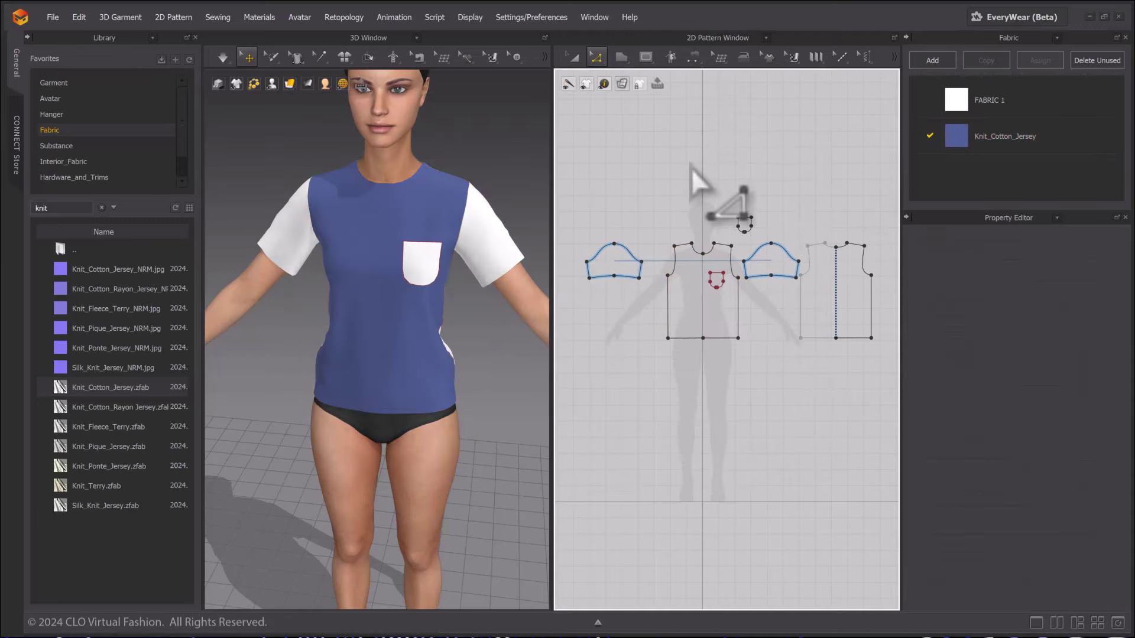
key(ctrl+a)
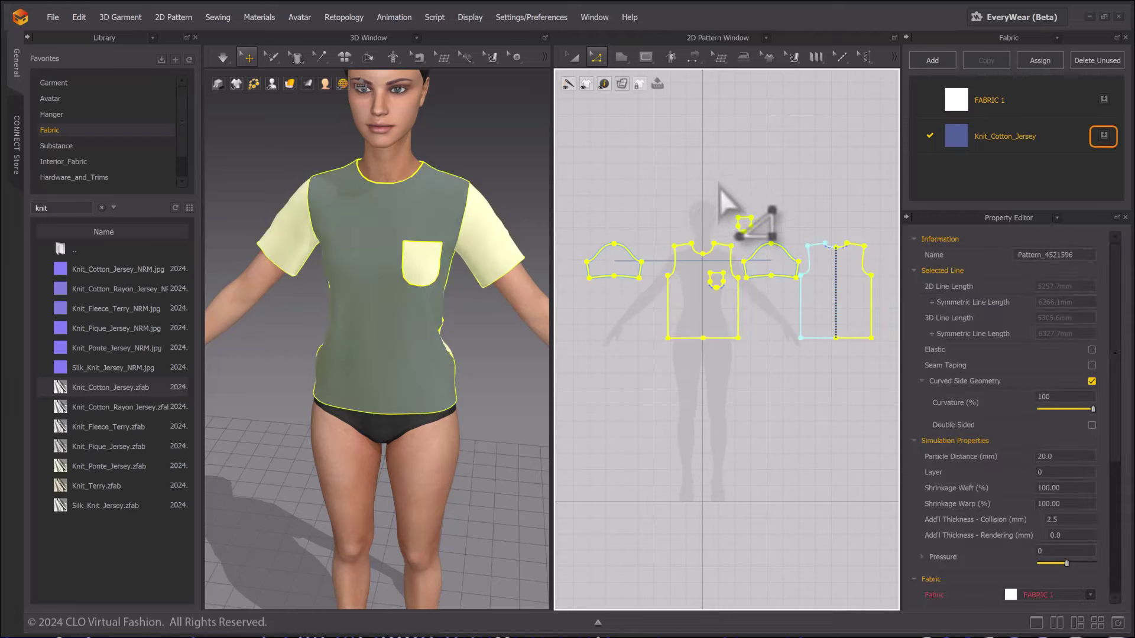
click(1108, 142)
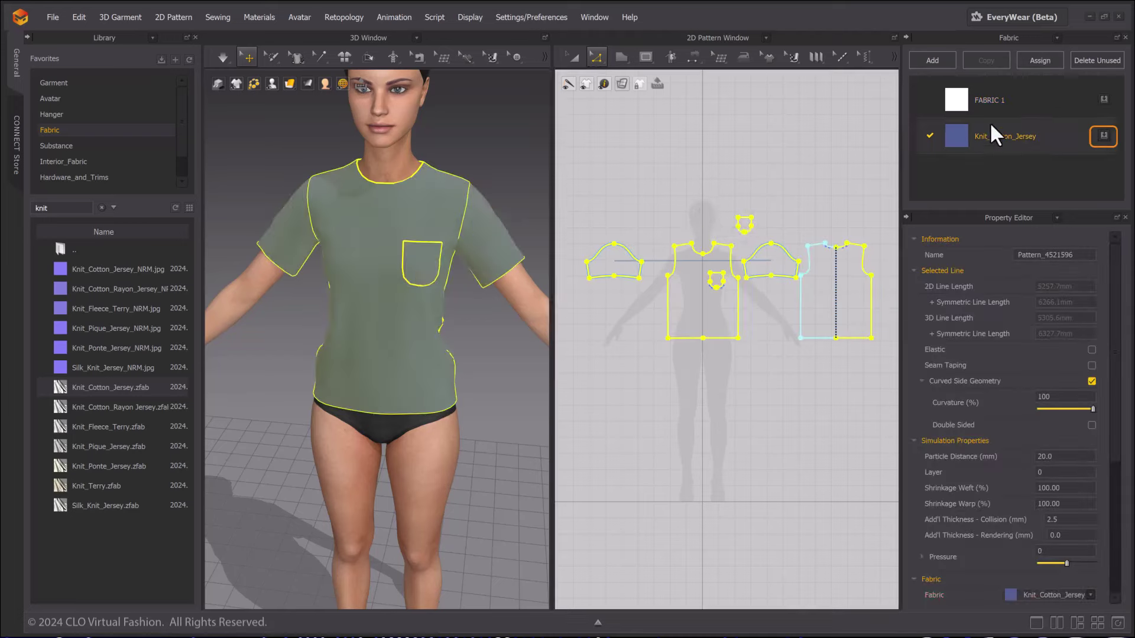
Step: Duplicate the Knit_Cotton_Jersey fabric and rename the copy as "lighter blue"
click(989, 140)
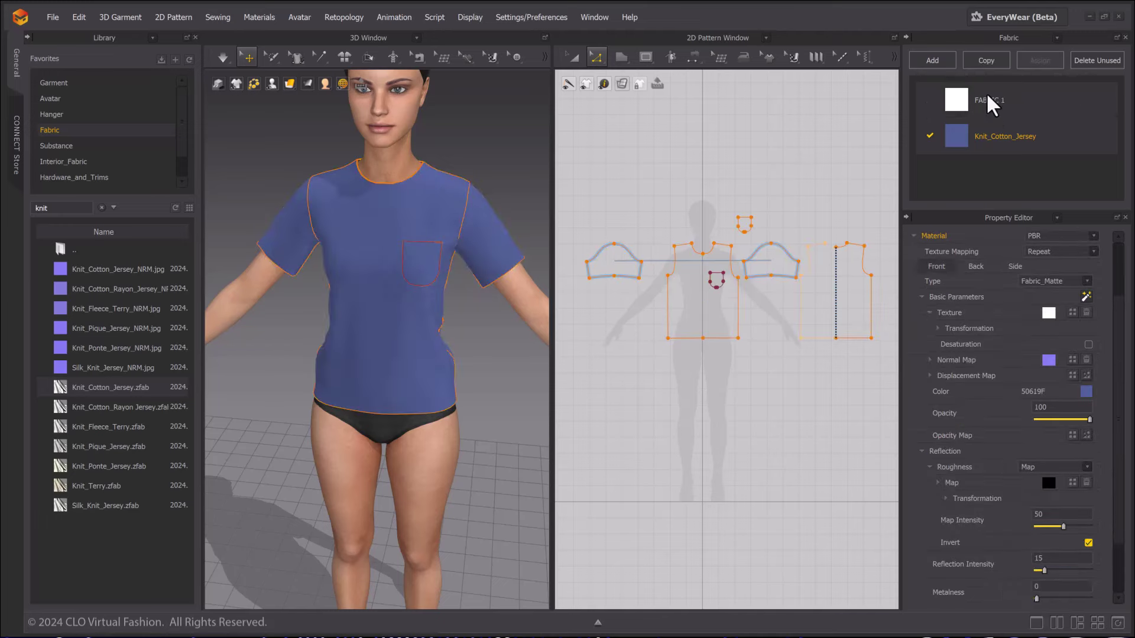
click(983, 63)
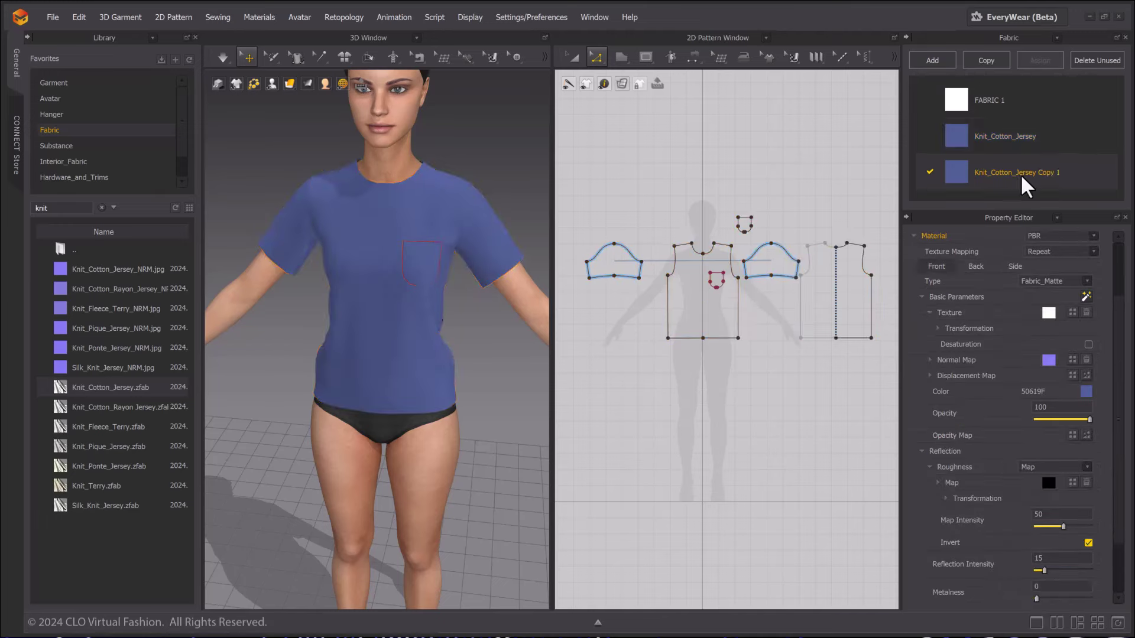
double_click(1020, 172)
text(lighter blue)
Step: Set the color of the lighter blue fabric to 6A7AB4 and apply it to the chest pocket
click(1087, 393)
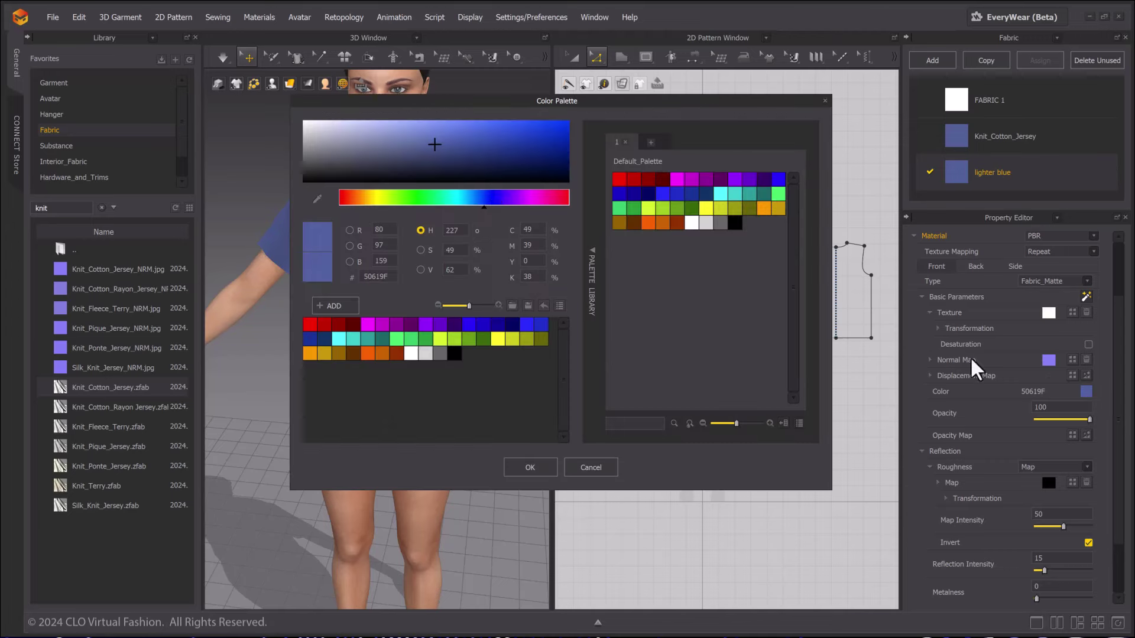
click(416, 127)
click(412, 139)
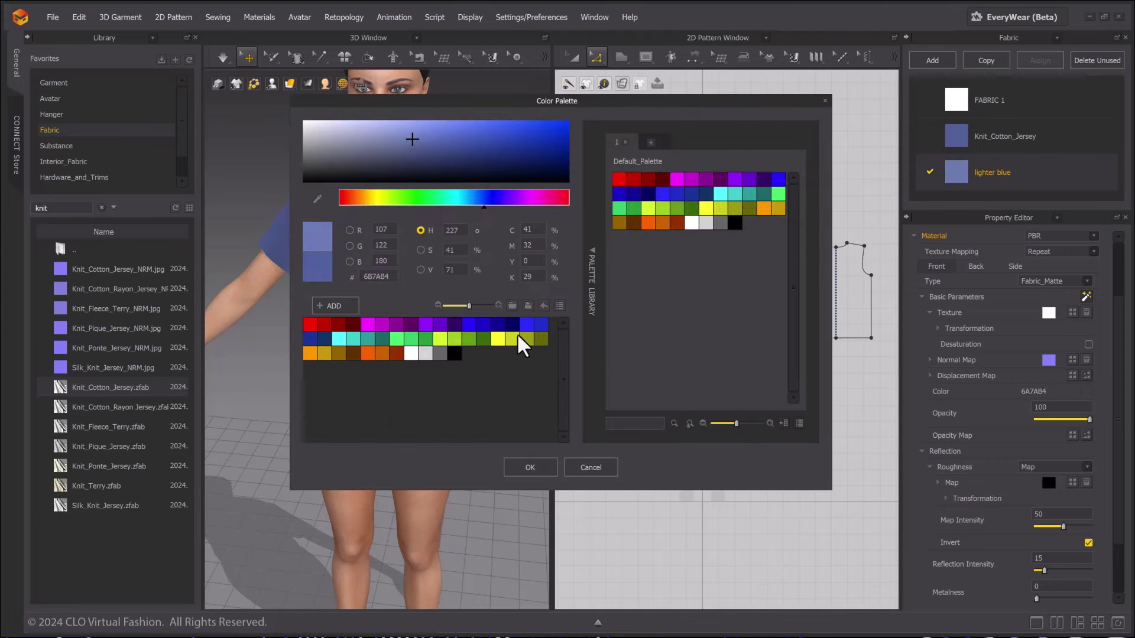
click(544, 465)
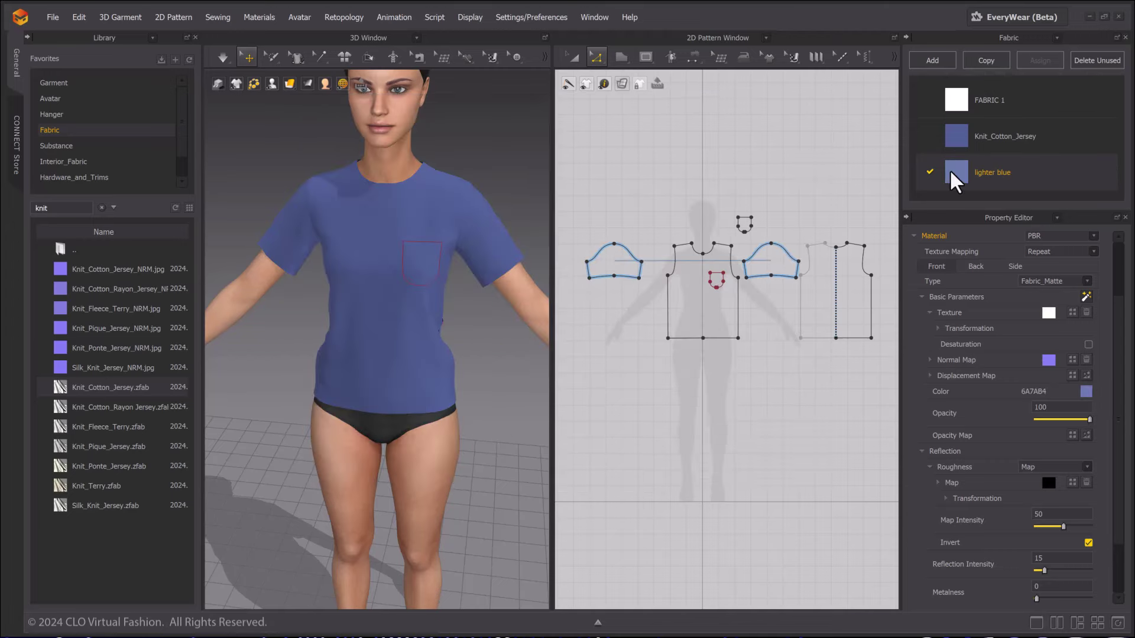
drag(903, 185, 746, 227)
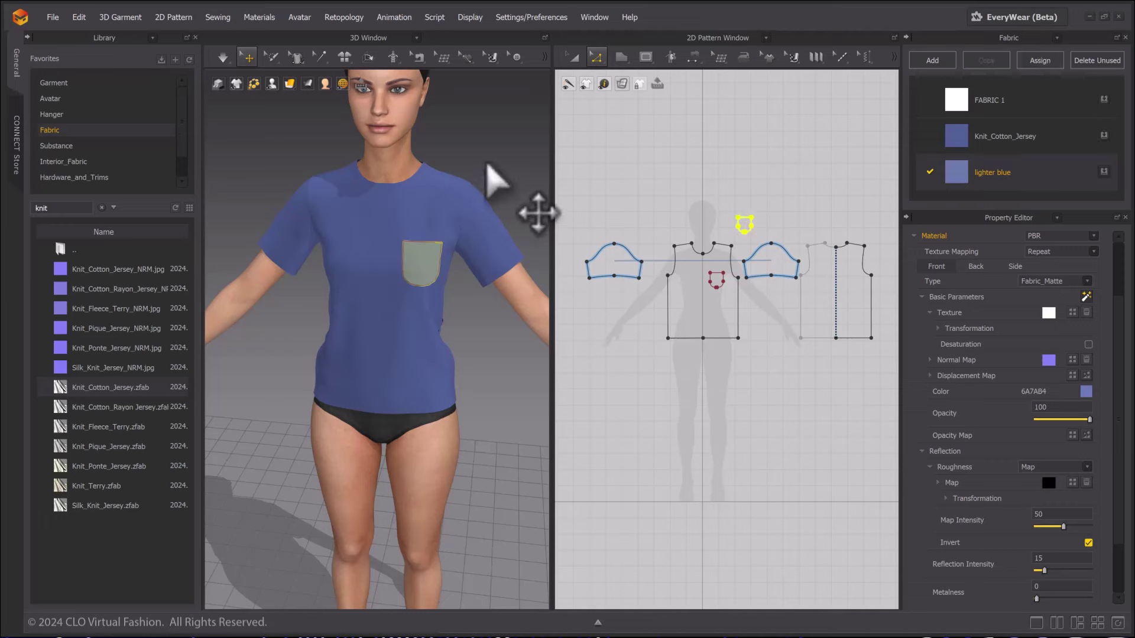
click(508, 139)
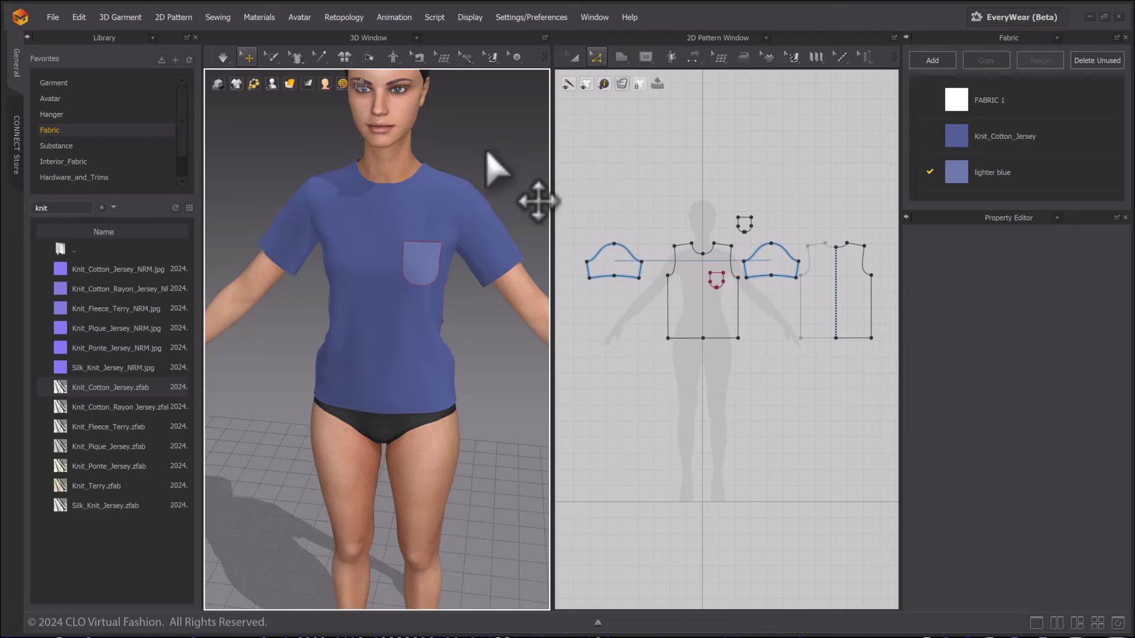
Step: Simulate the garment, tug the T-shirt's front panel to settle its drape, and stop the simulation
key(space)
right_drag(477, 273, 435, 311)
click(434, 310)
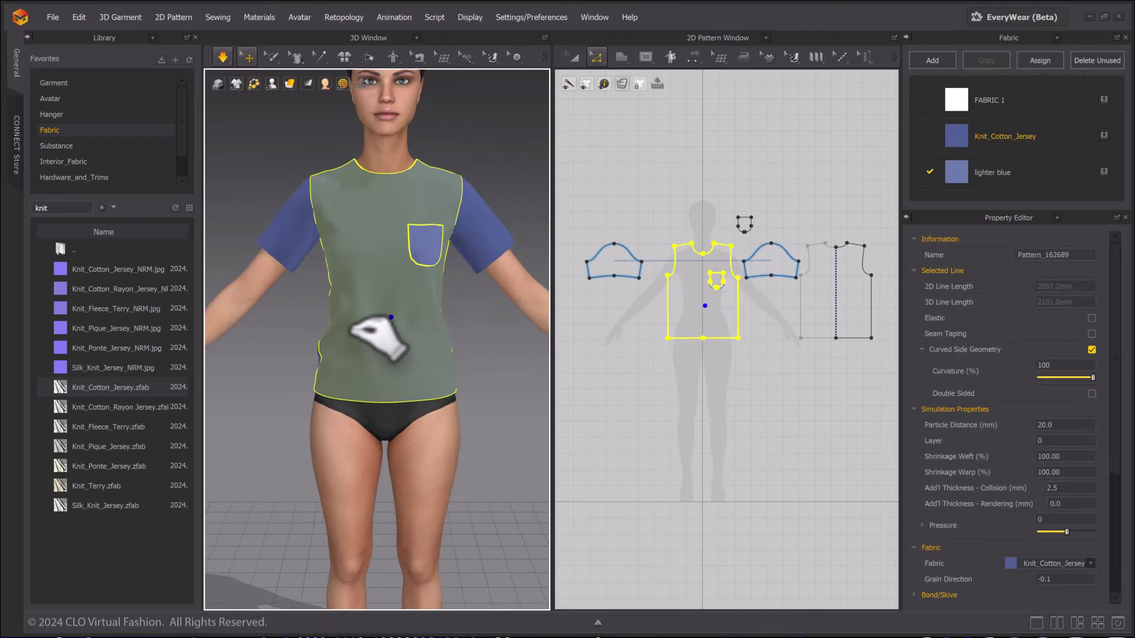
drag(412, 363, 439, 435)
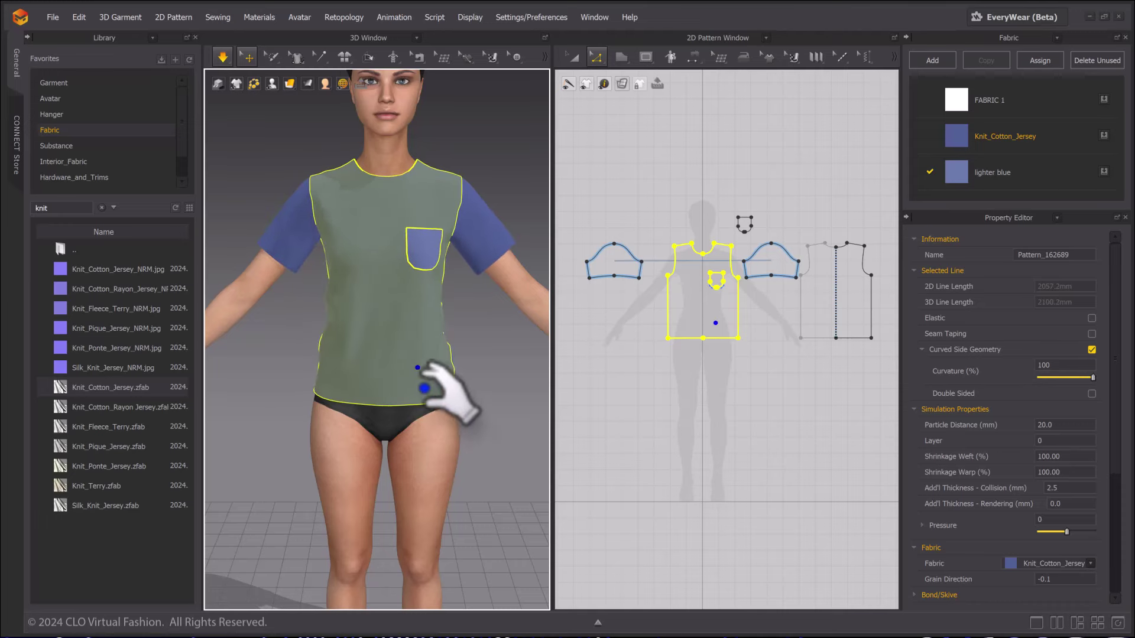
mouse_move(437, 367)
right_down()
mouse_move(470, 350)
mouse_move(444, 359)
mouse_move(392, 347)
mouse_move(449, 355)
right_up()
click(517, 372)
right_drag(518, 372, 476, 349)
key(space)
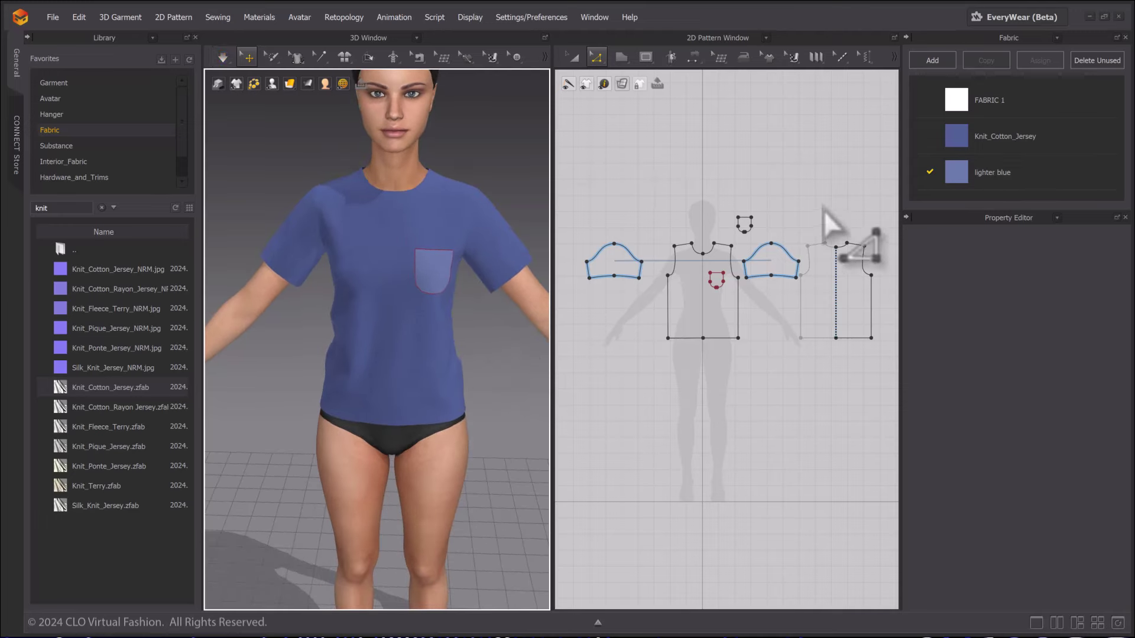
Step: Select all pattern pieces and set their particle distance to 5 mm
key(ctrl+a)
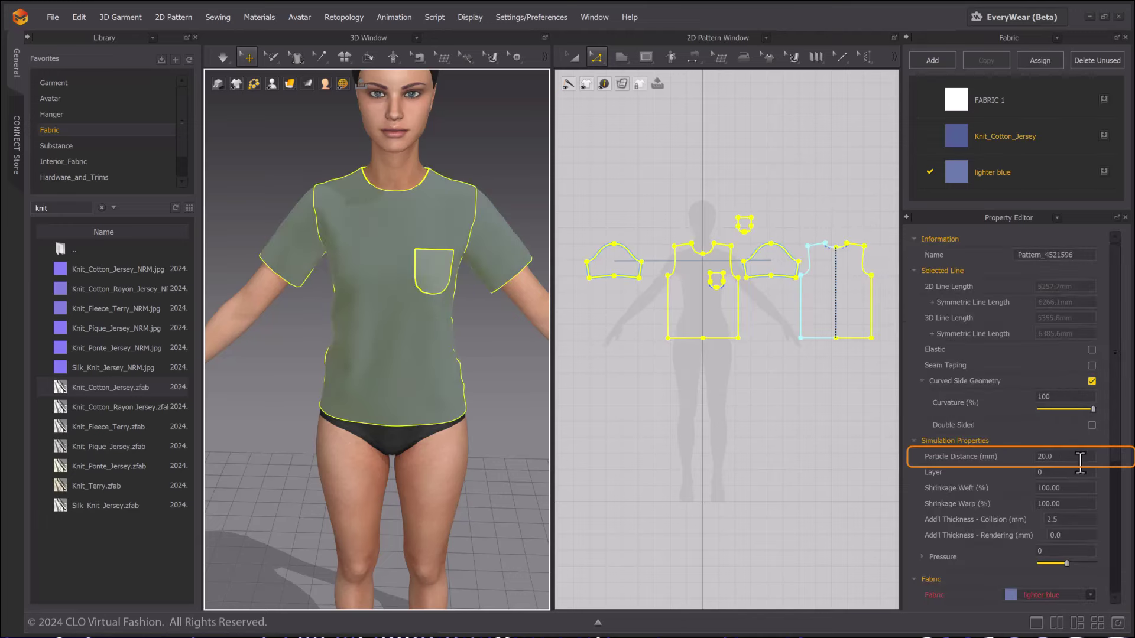
click(1074, 458)
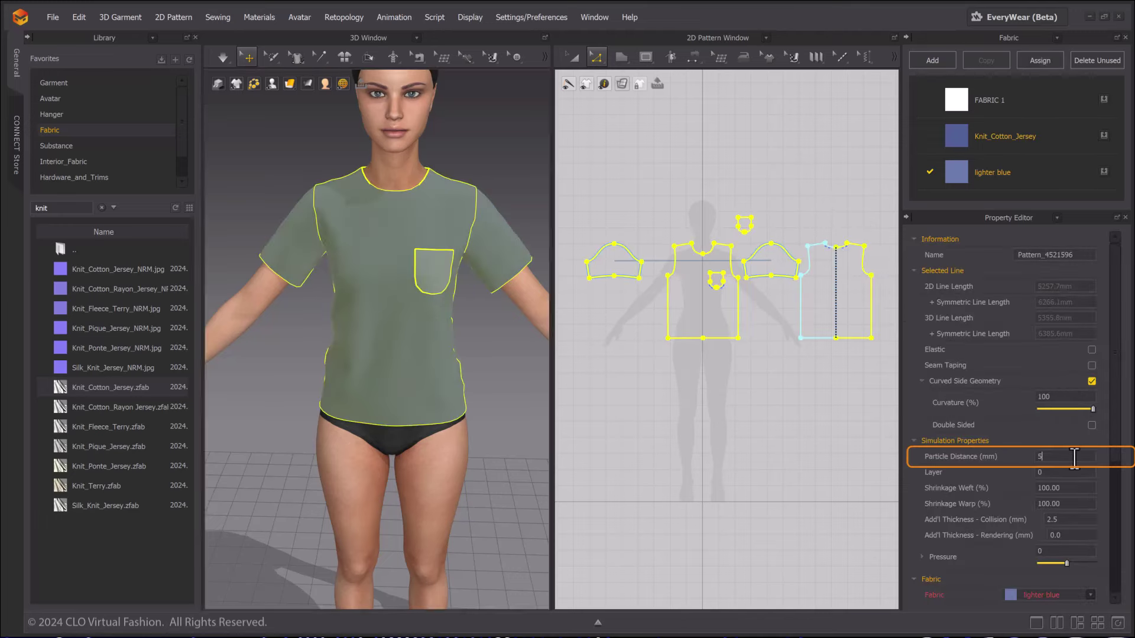
text(5)
key(Return)
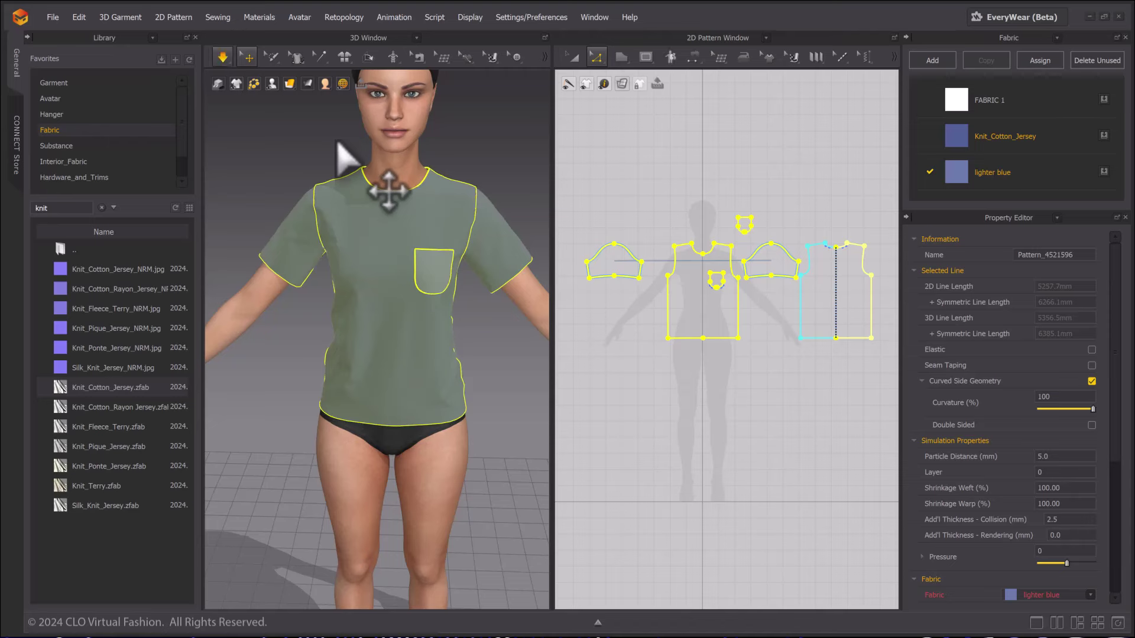
Step: Tug the T-shirt's lower front while it simulates to settle the drape, and stop the simulation
drag(401, 362, 360, 384)
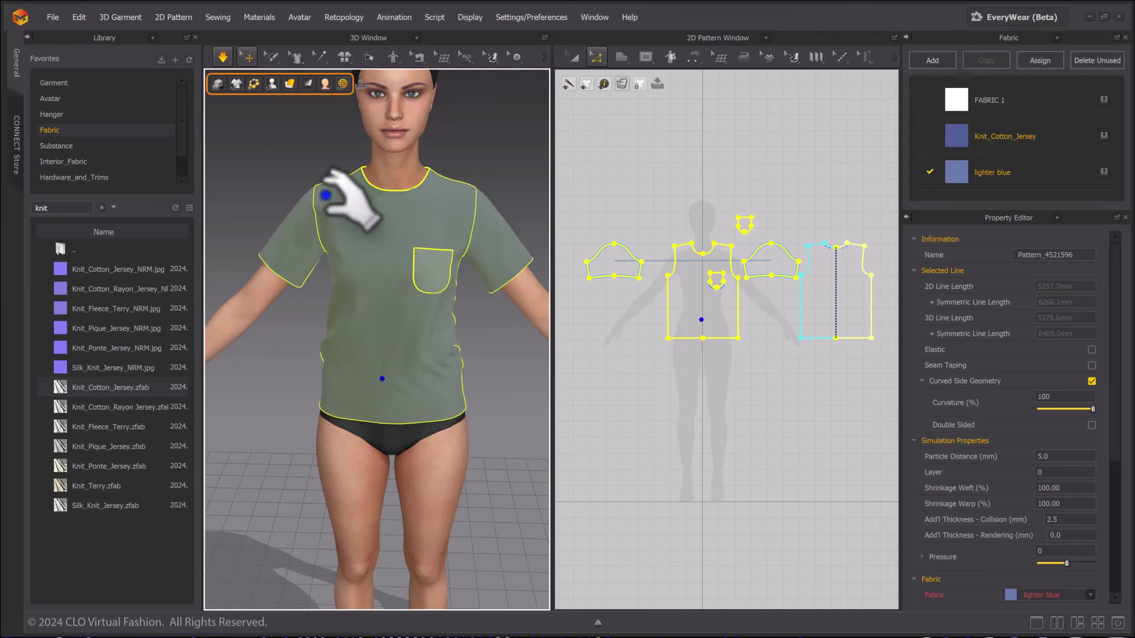
key(space)
Step: Display the garment as Mesh and examine the particle density up close on the T-shirt's front
mouse_move(289, 84)
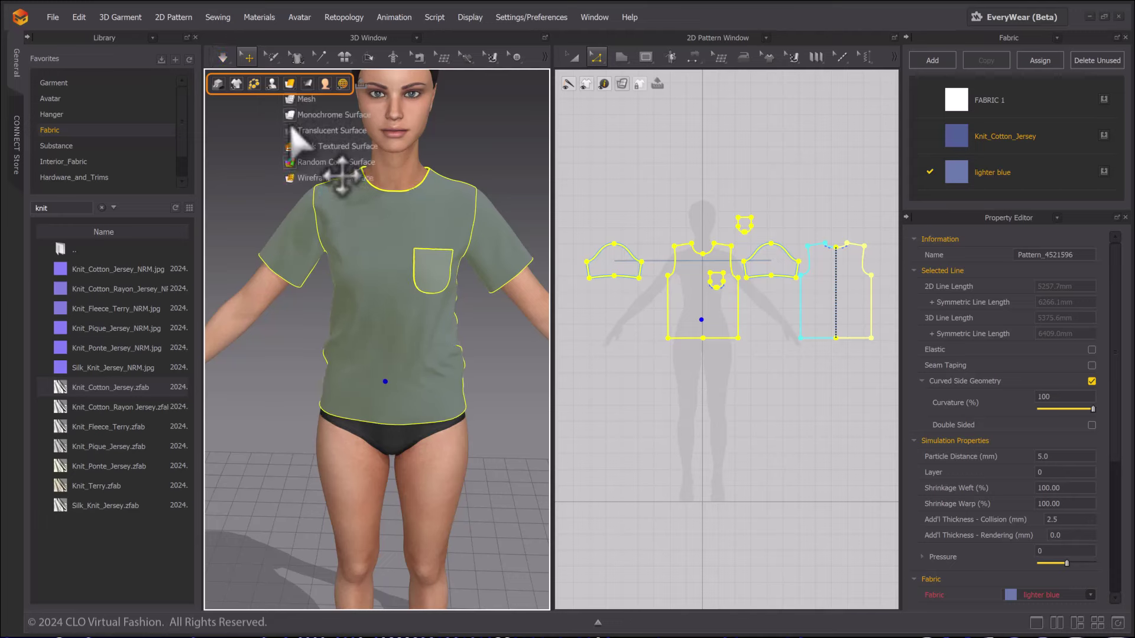
click(296, 130)
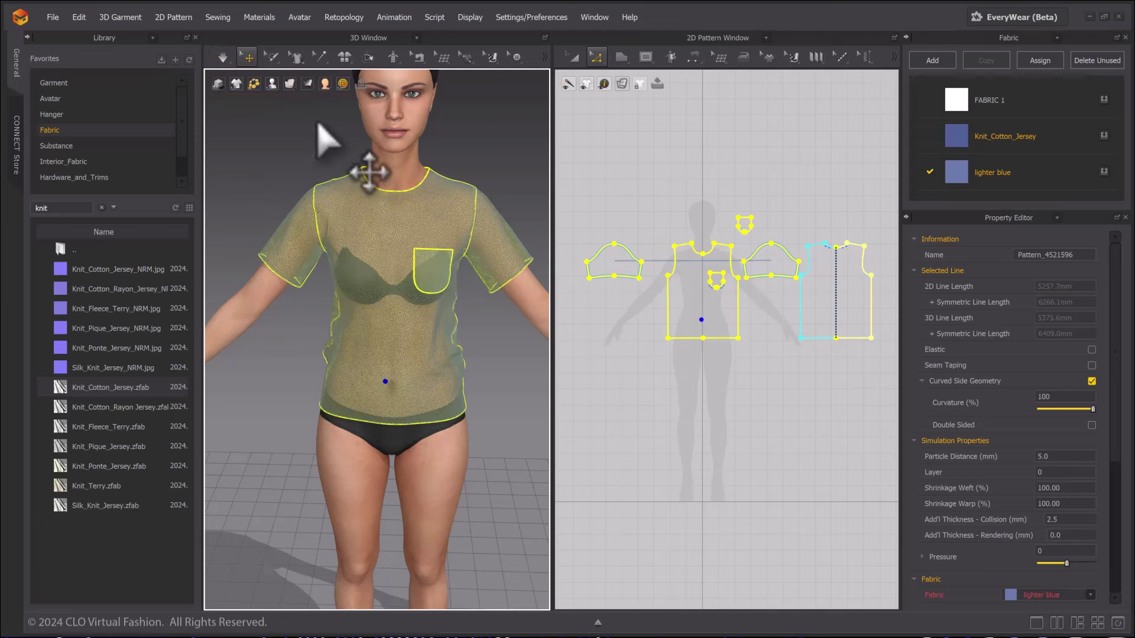
click(471, 147)
scroll(441, 174, up, 5)
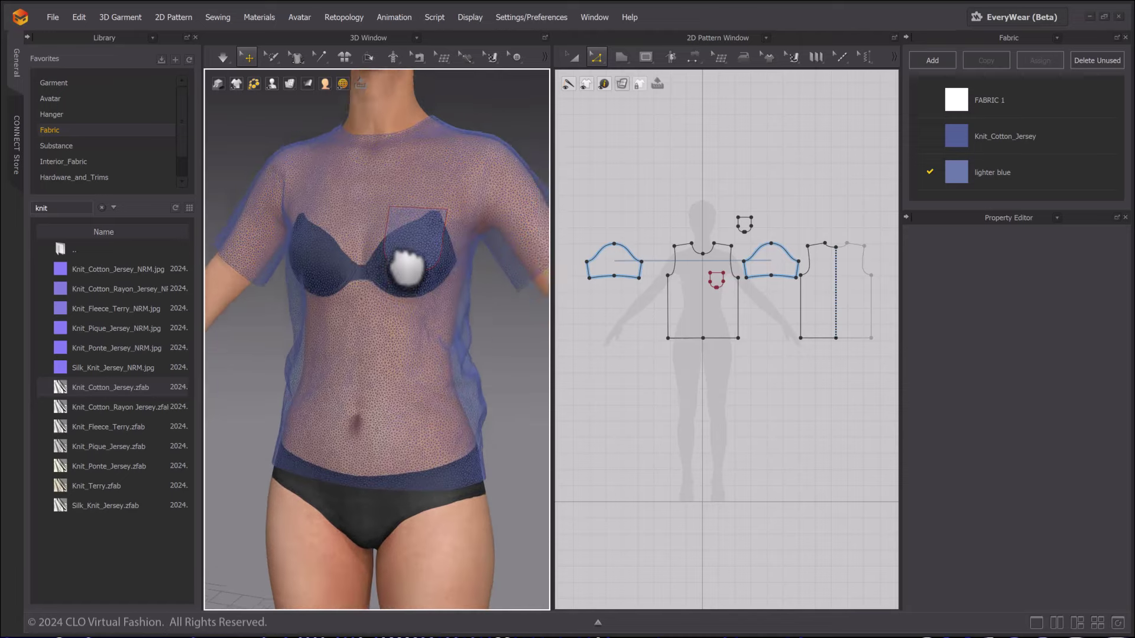
scroll(392, 292, up, 5)
right_drag(392, 292, 362, 261)
scroll(386, 307, down, 2)
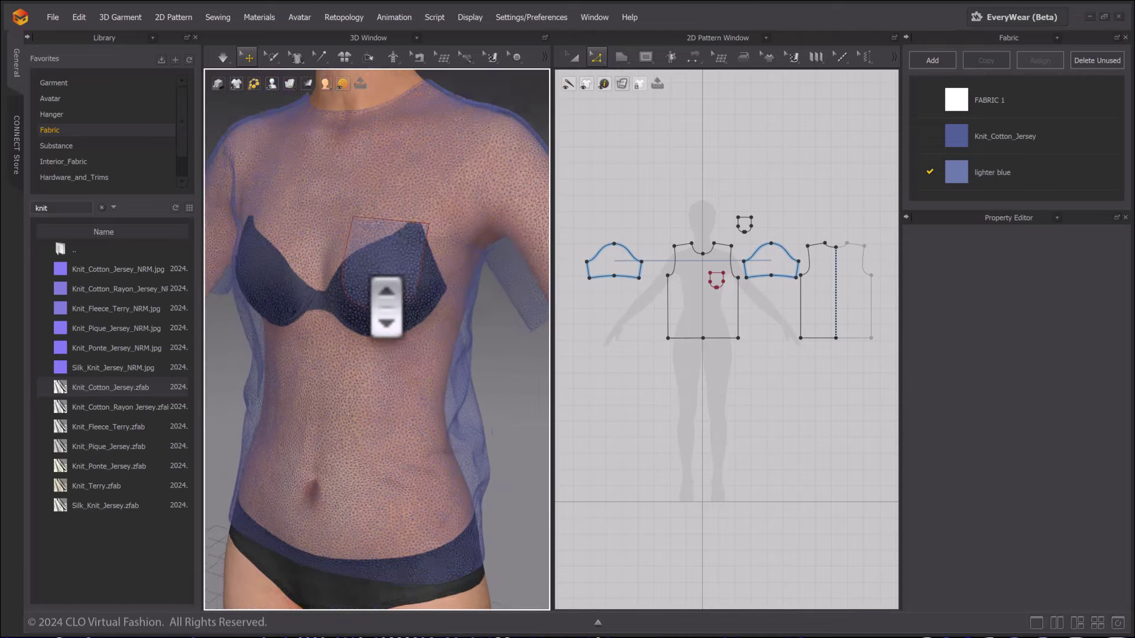
scroll(386, 307, down, 1)
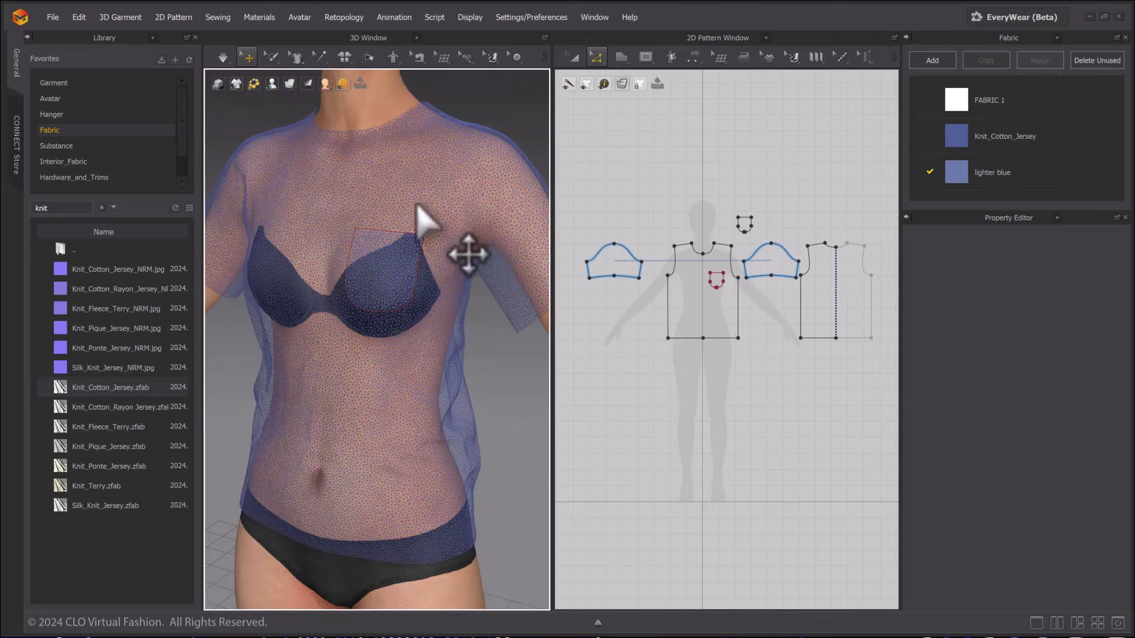
Step: Simulate again while tugging the T-shirt's lower front, stop the simulation, and display the garment as Textured Surface
click(406, 386)
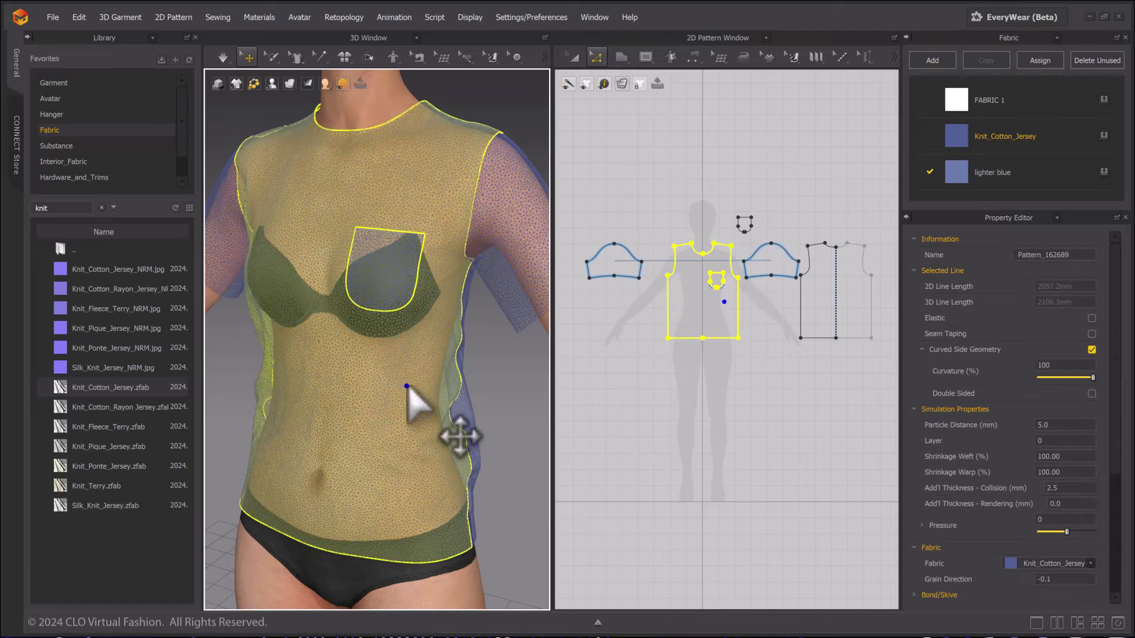
key(space)
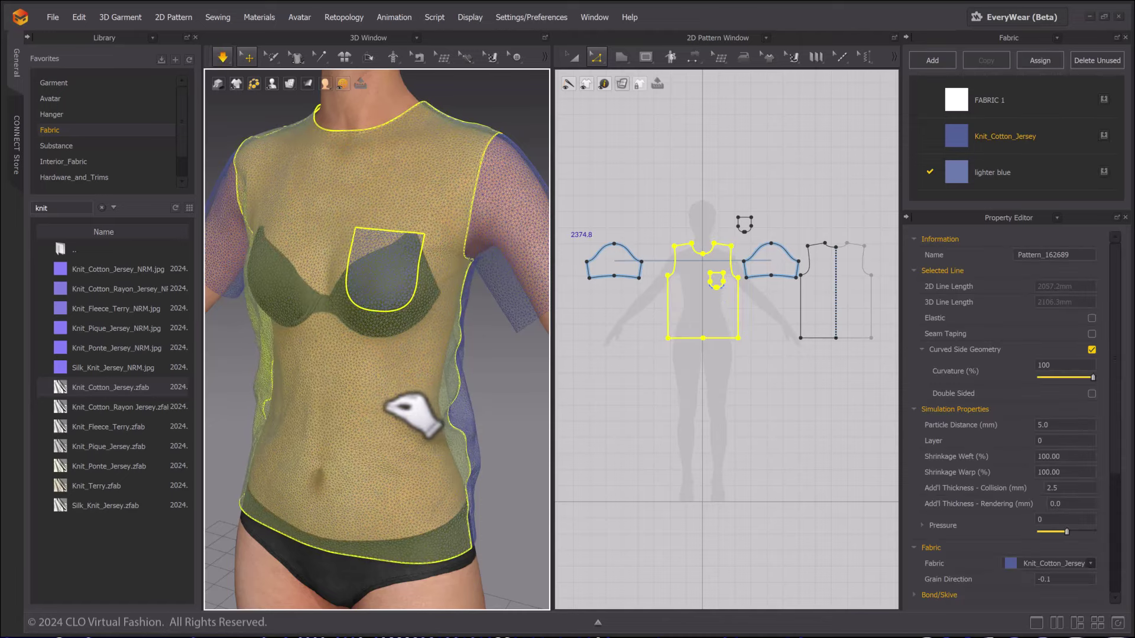
drag(384, 398, 366, 431)
key(space)
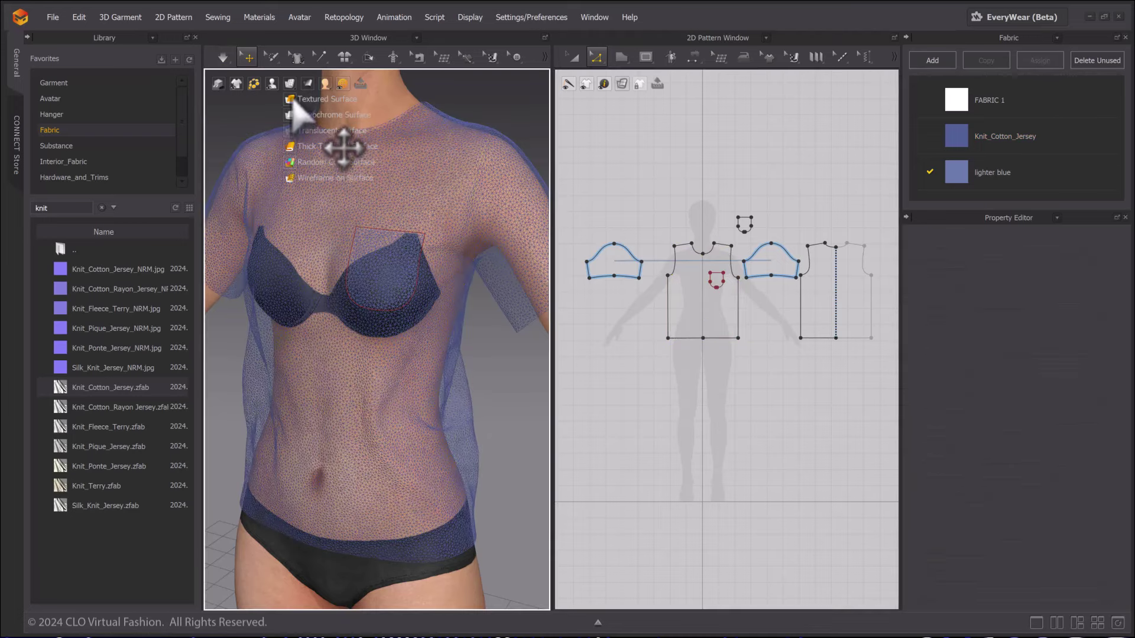
click(302, 99)
Step: Detach the Topstitch tools into a floating palette over an empty area of the 2D Pattern Window
click(844, 52)
click(862, 75)
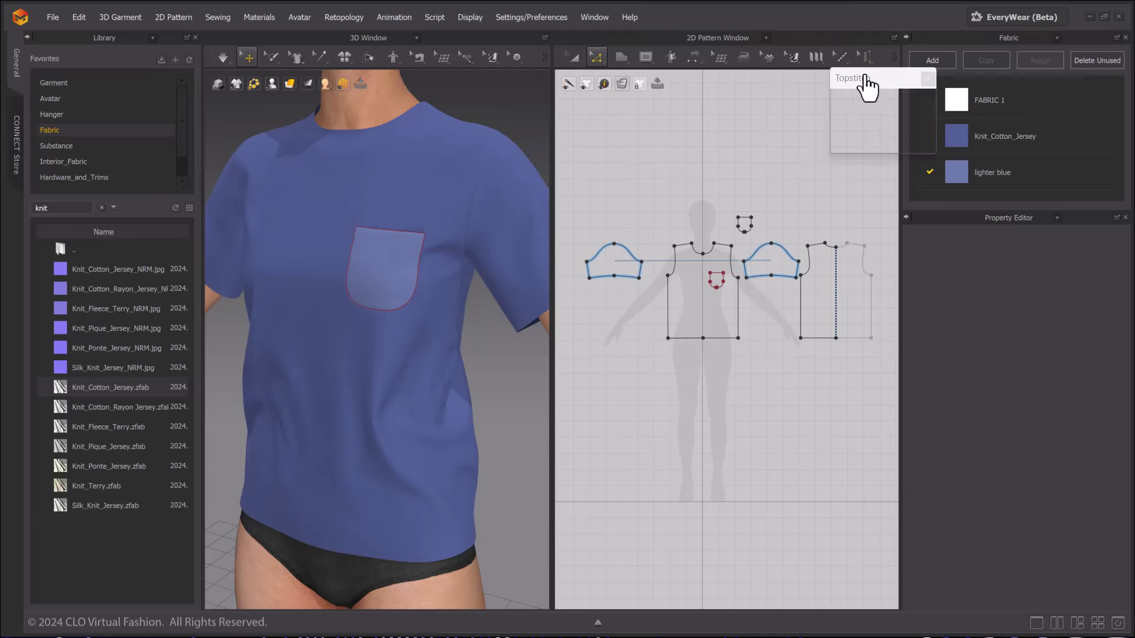
scroll(798, 161, down, 2)
drag(859, 84, 791, 114)
scroll(679, 223, up, 3)
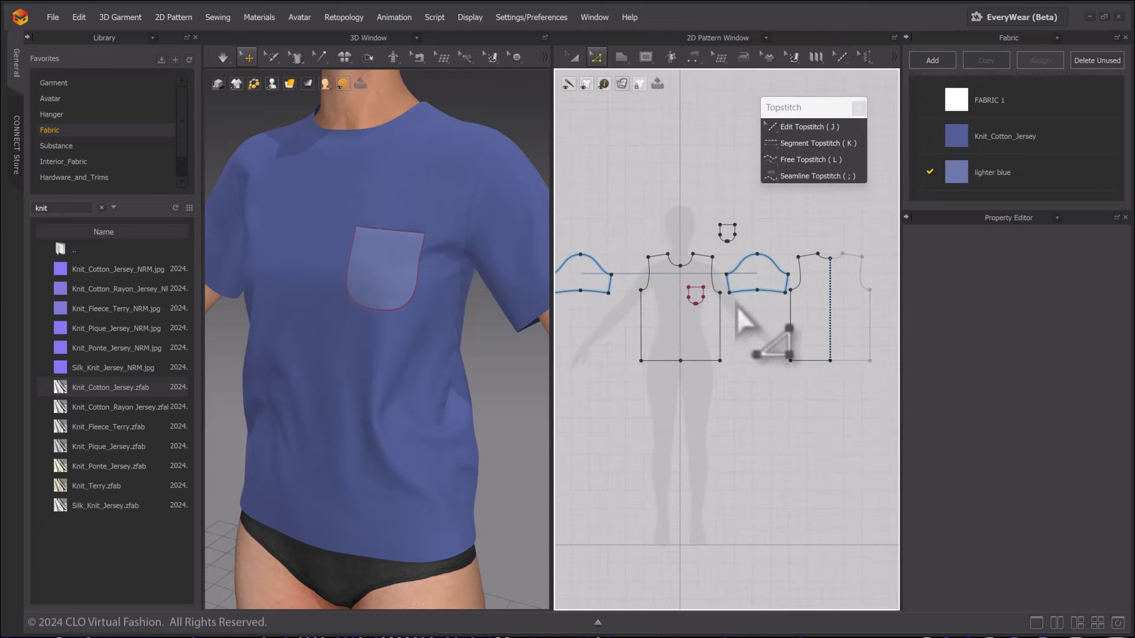
scroll(760, 329, down, 2)
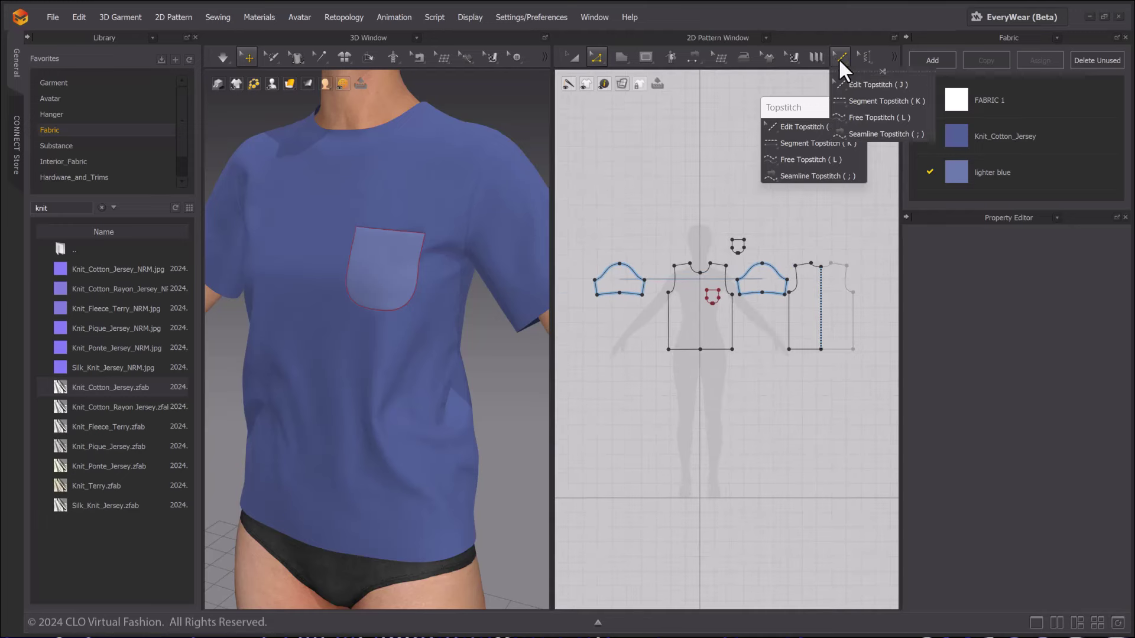
Step: Activate the Segment Topstitch tool and open the Topstitch list with Default Topstitch selected
click(809, 144)
scroll(721, 319, up, 3)
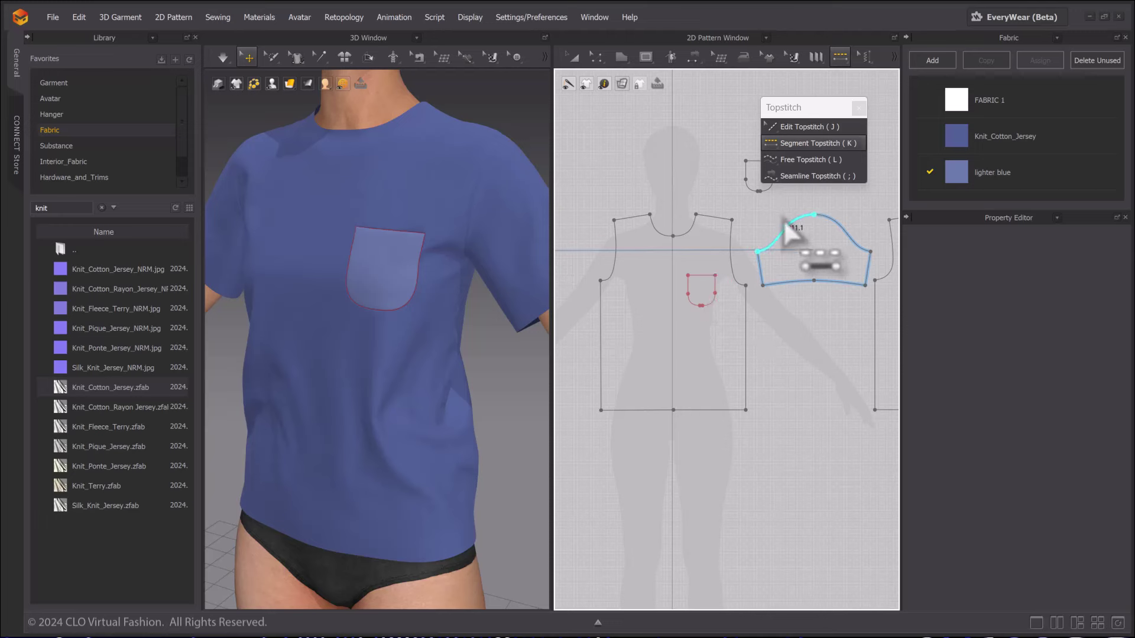
click(735, 260)
click(1057, 37)
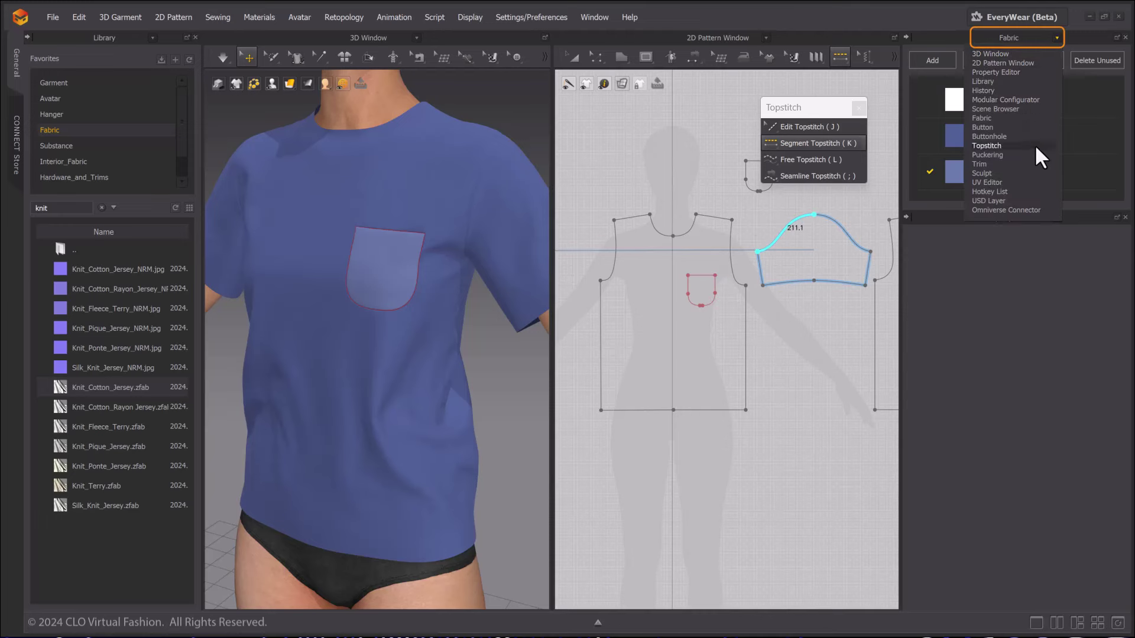
click(1034, 145)
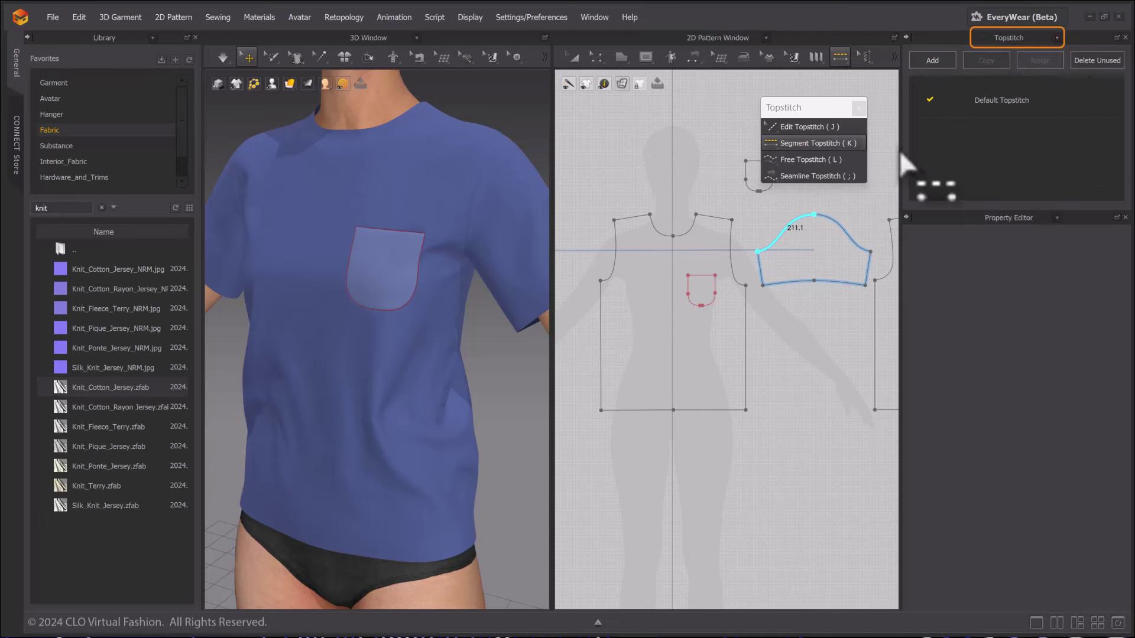
click(1013, 97)
Step: Add segment topstitching along the front panel's neckline and open the properties of Default Topstitch
click(824, 142)
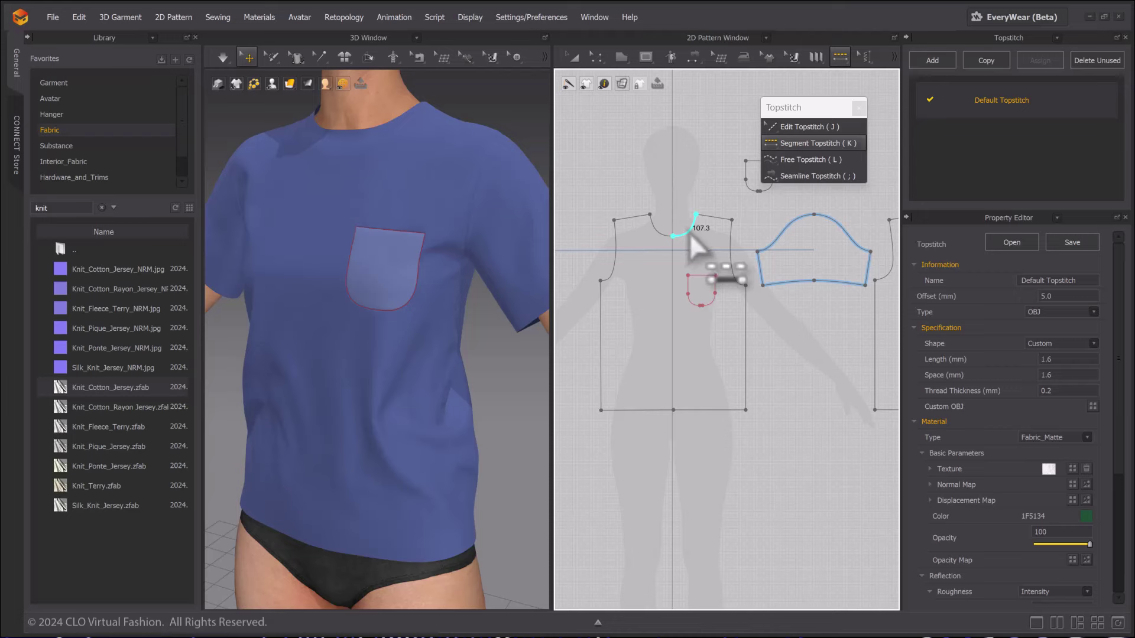
click(669, 239)
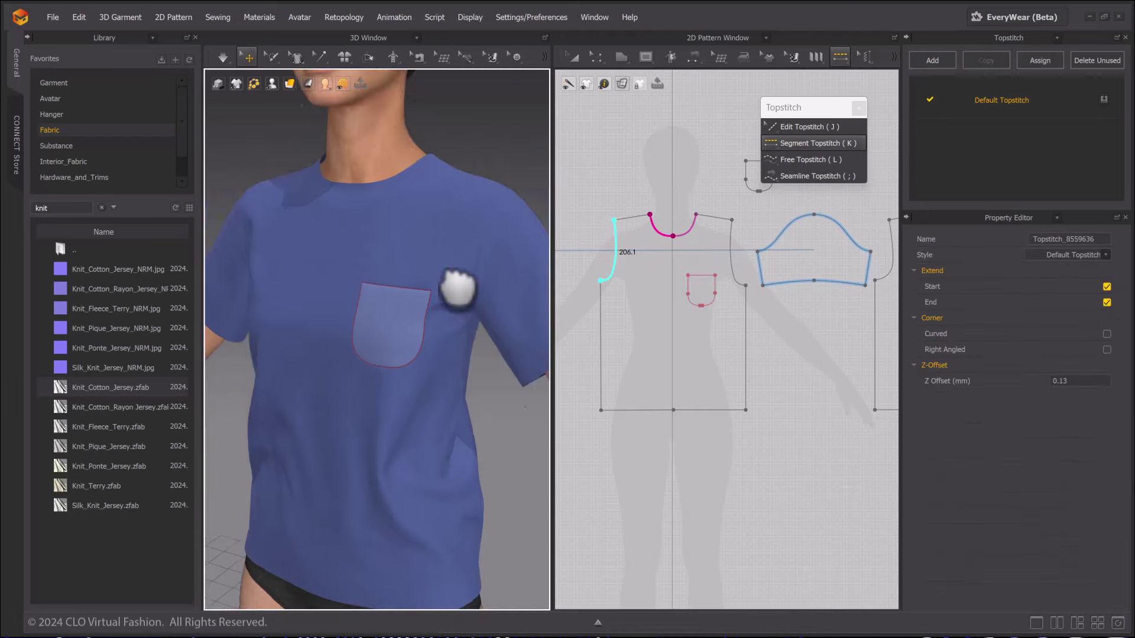
scroll(393, 260, down, 5)
middle_drag(392, 261, 355, 470)
scroll(352, 400, down, 3)
middle_drag(397, 355, 443, 441)
scroll(416, 404, down, 1)
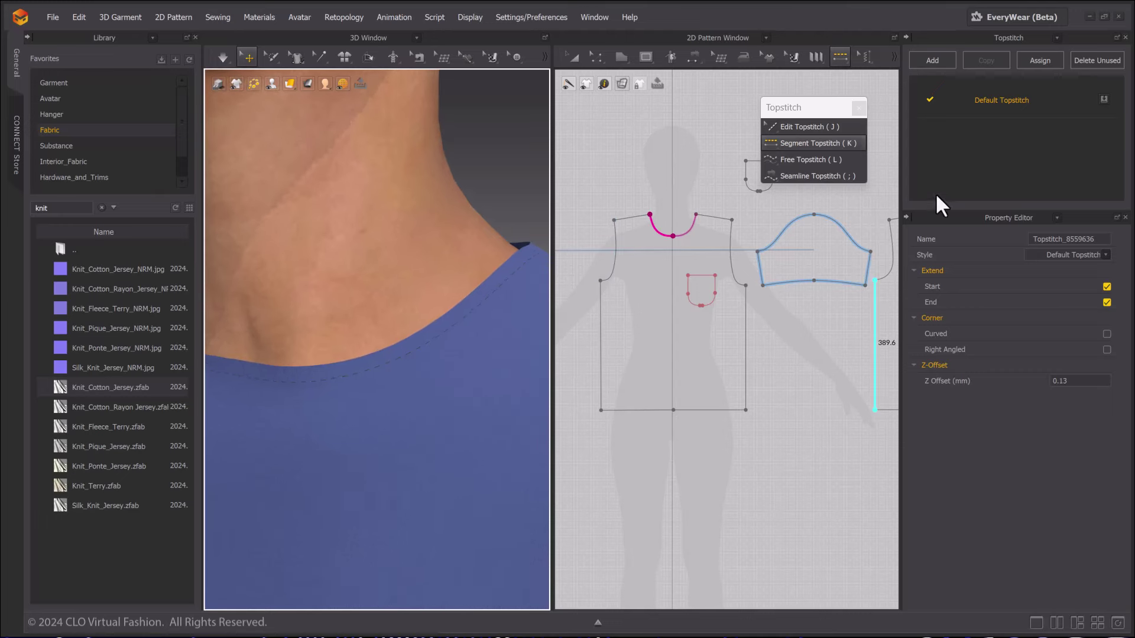
click(1043, 100)
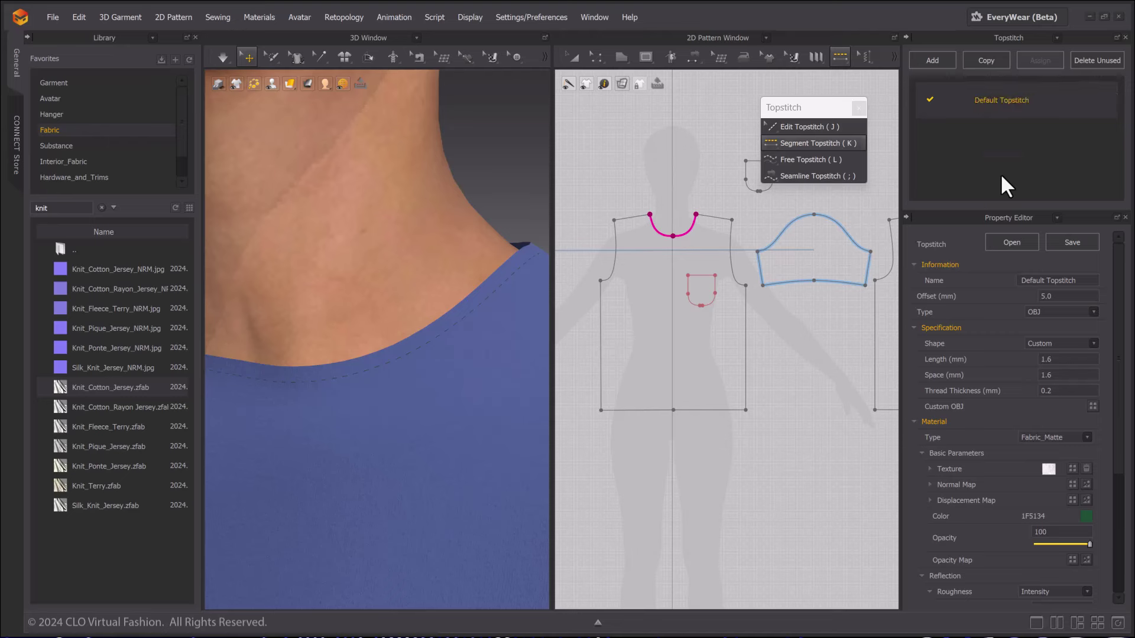
Step: Try the Texture type for Default Topstitch and return it to OBJ
click(1071, 345)
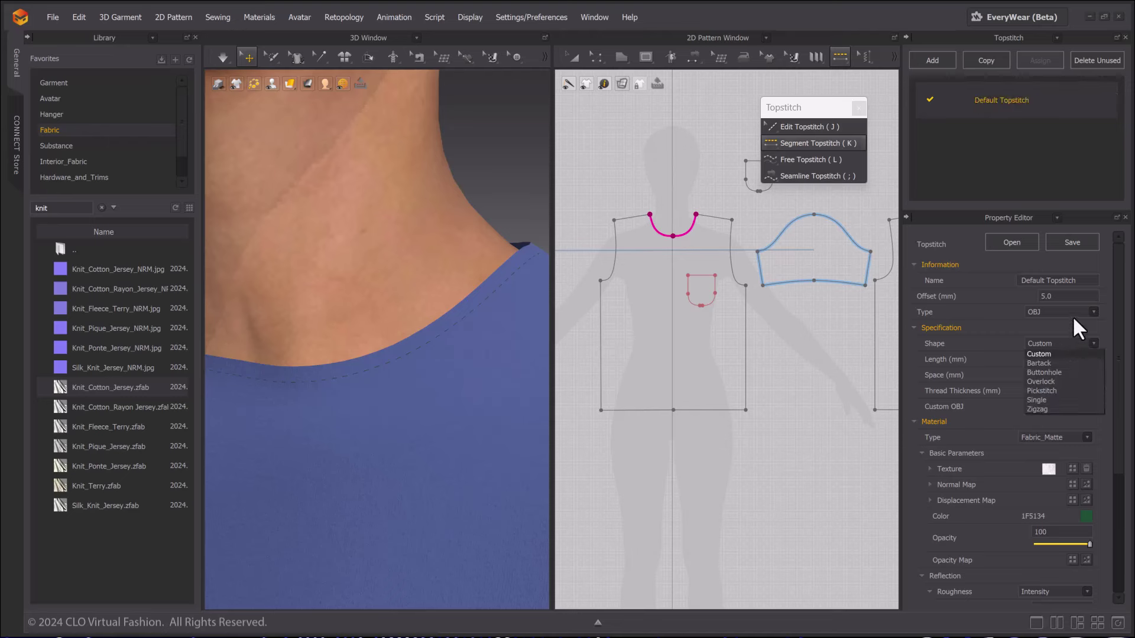
click(1072, 316)
click(1074, 313)
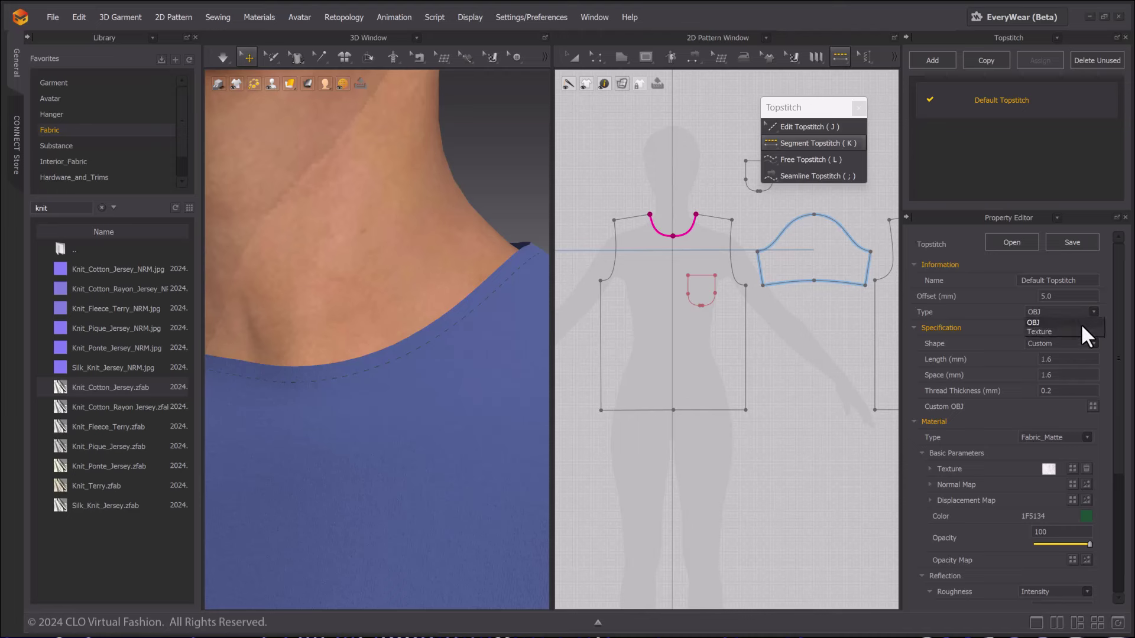
click(1079, 332)
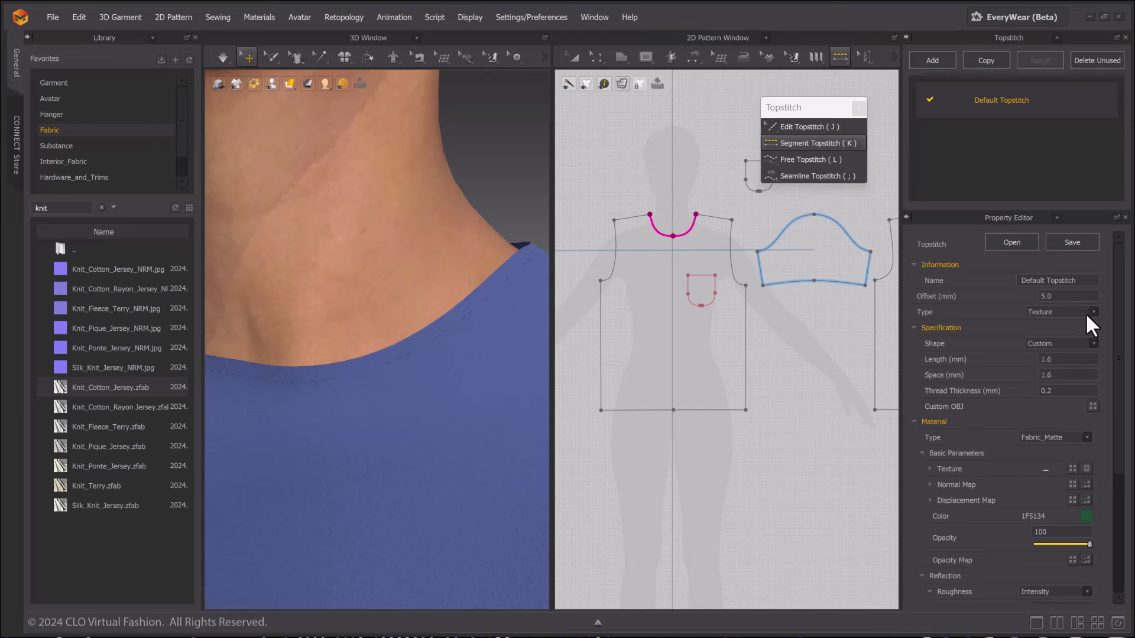
click(1085, 313)
click(1062, 321)
Step: Try the Bartack and Buttonhole shapes on the neckline topstitch
click(1091, 344)
click(1069, 363)
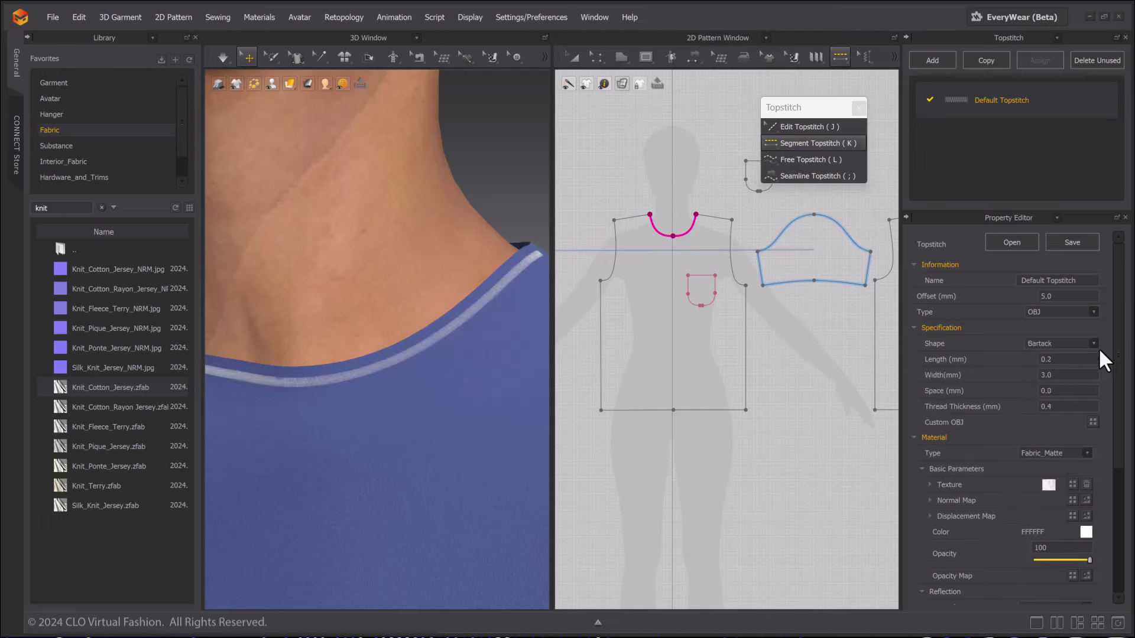
click(1095, 343)
click(1078, 365)
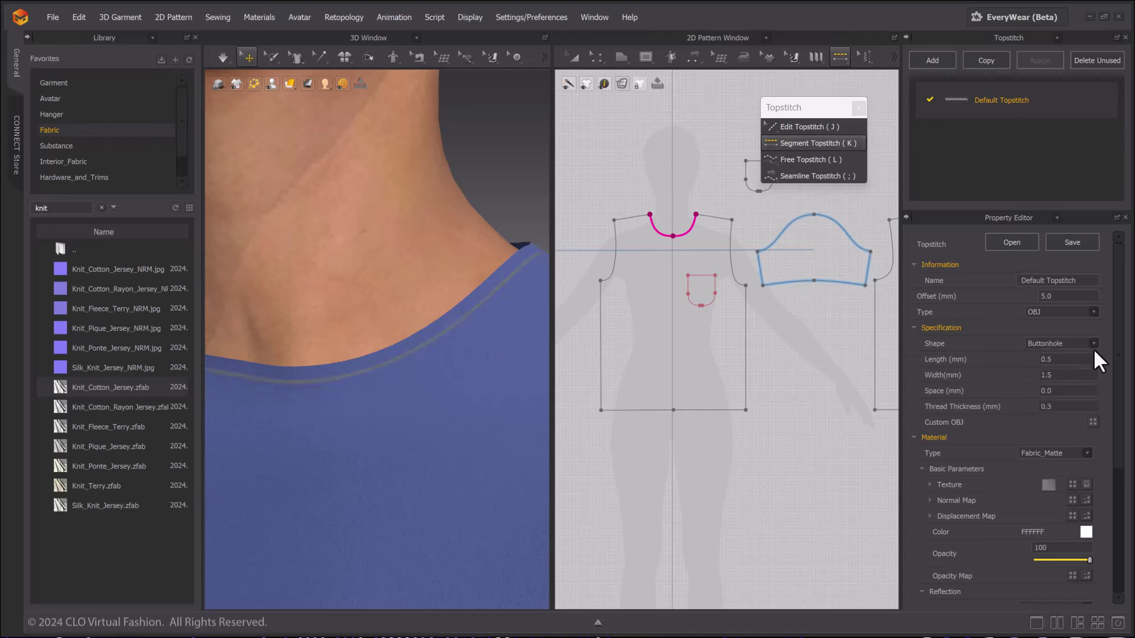
Step: Set the Default Topstitch shape to Overlock and its width to 5 mm
click(1094, 342)
click(1073, 380)
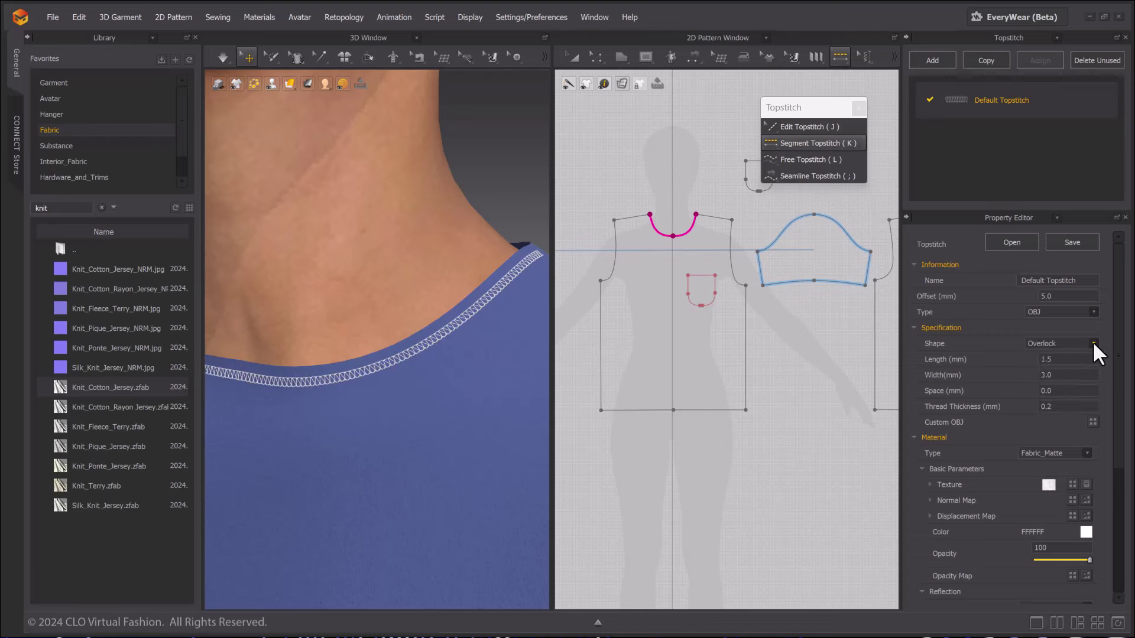
click(1061, 374)
key(Return)
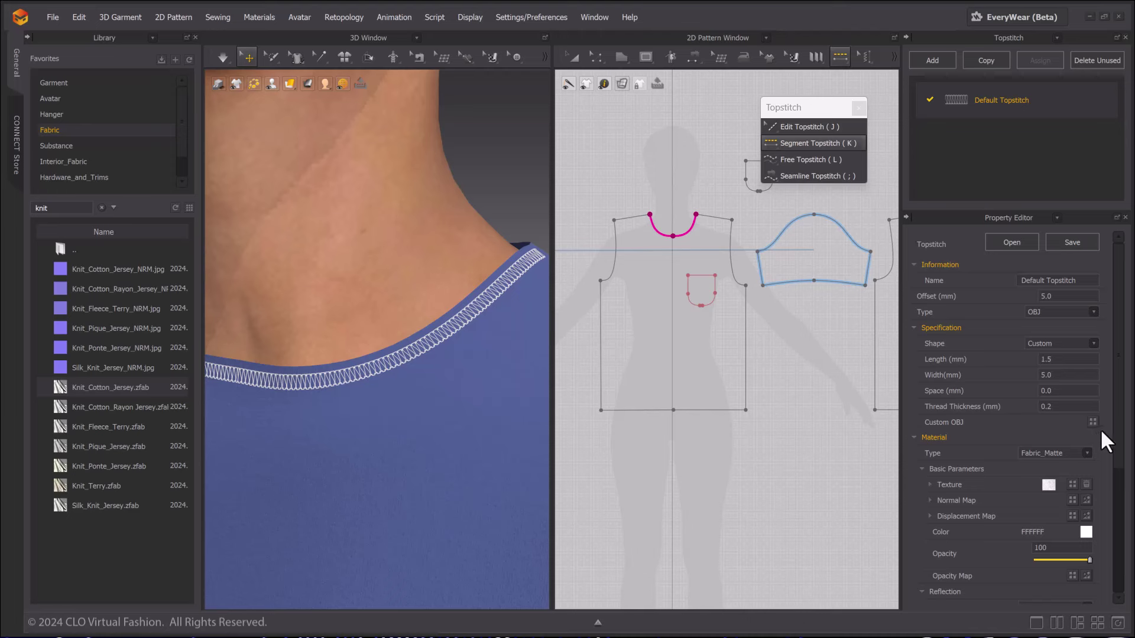
Step: Set the Default Topstitch color to light blue 92E0F2
scroll(1073, 473, down, 1)
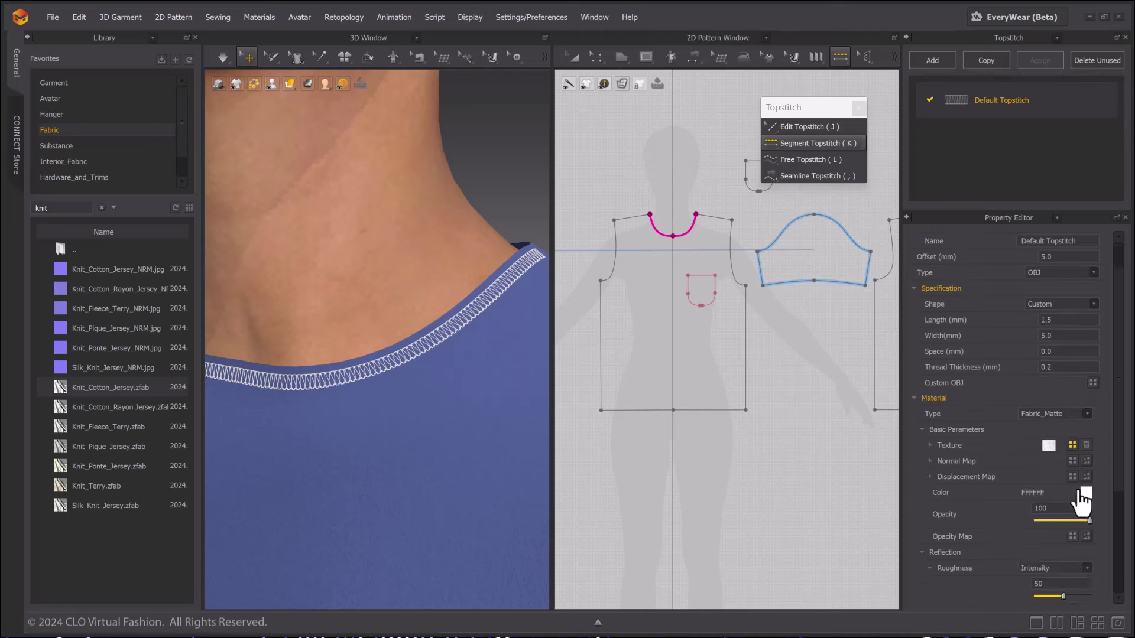
click(1086, 493)
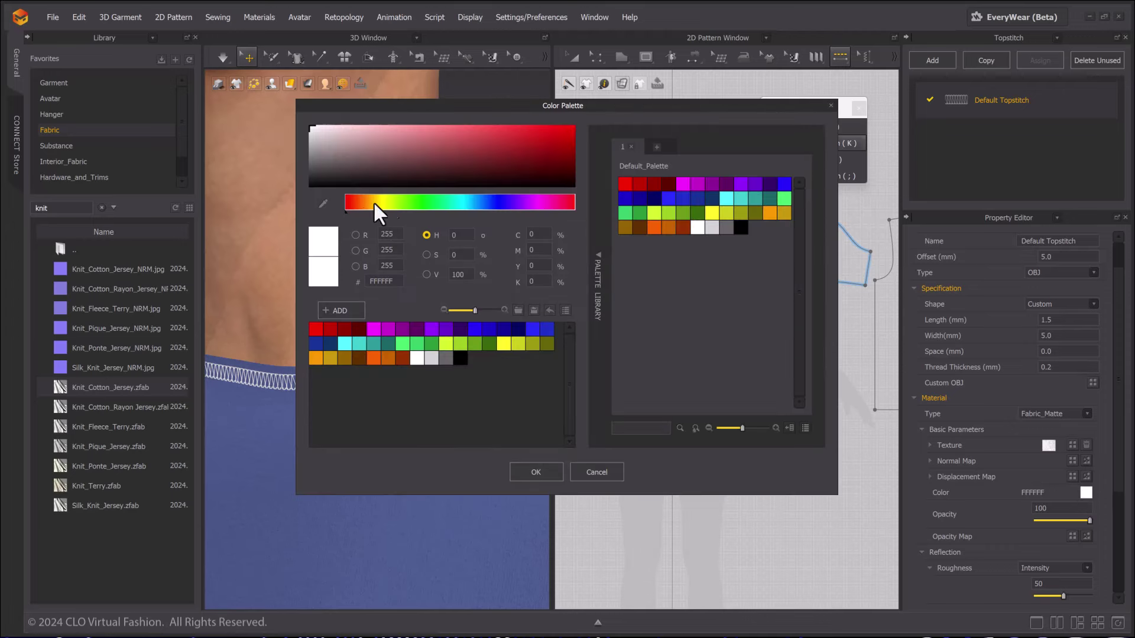
drag(494, 202, 467, 203)
click(415, 129)
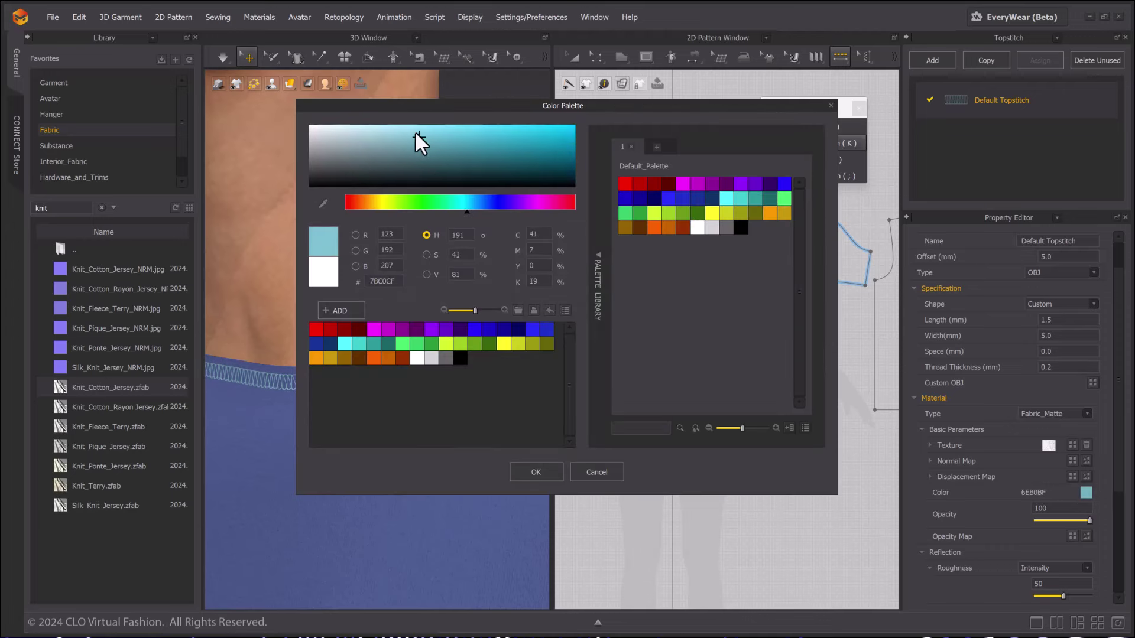
click(537, 467)
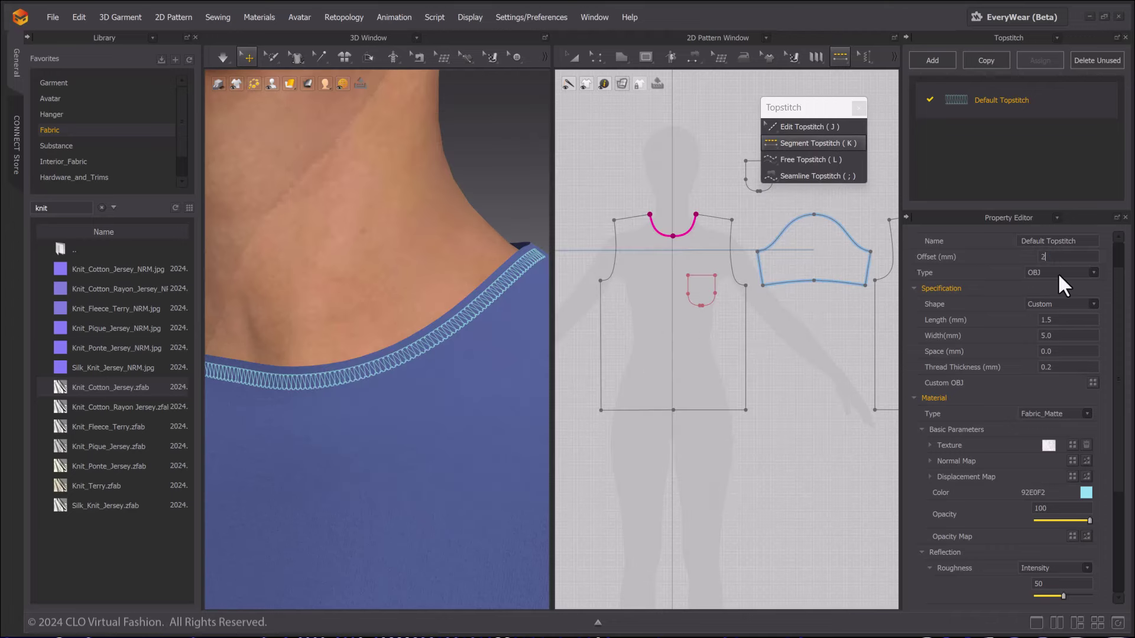
Step: Set the Default Topstitch offset to 7 mm and check the stitching around the neckline
text(7)
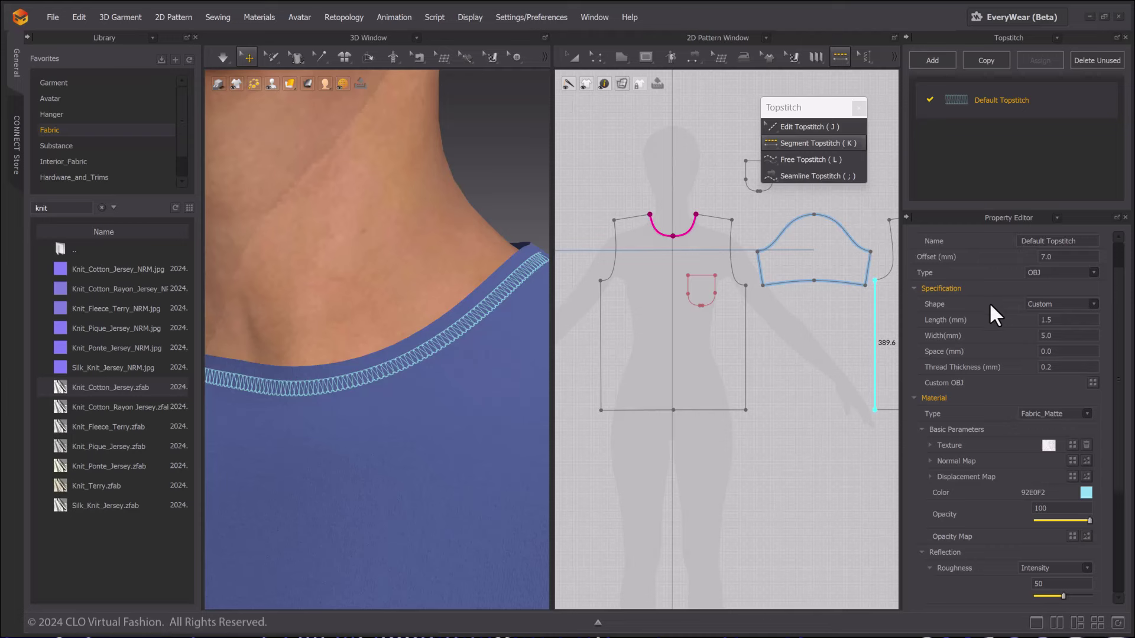
scroll(452, 403, down, 3)
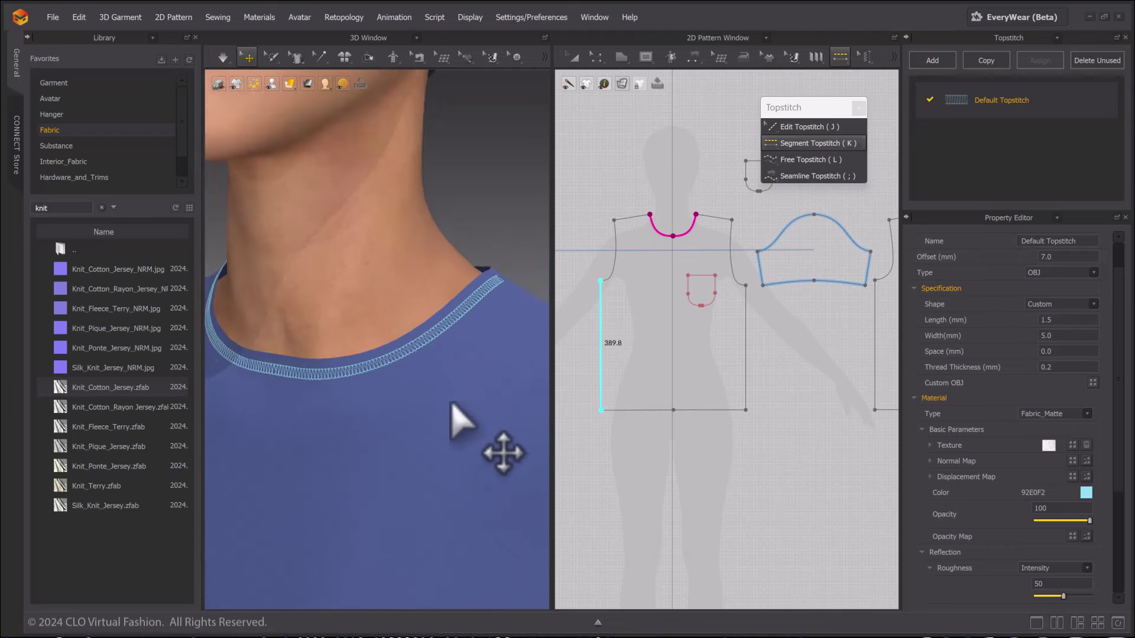
right_drag(452, 404, 434, 395)
scroll(455, 418, down, 3)
middle_drag(456, 417, 522, 366)
Step: Add segment topstitching along the armhole curves of the front and back panels and check it at the shoulder
click(810, 144)
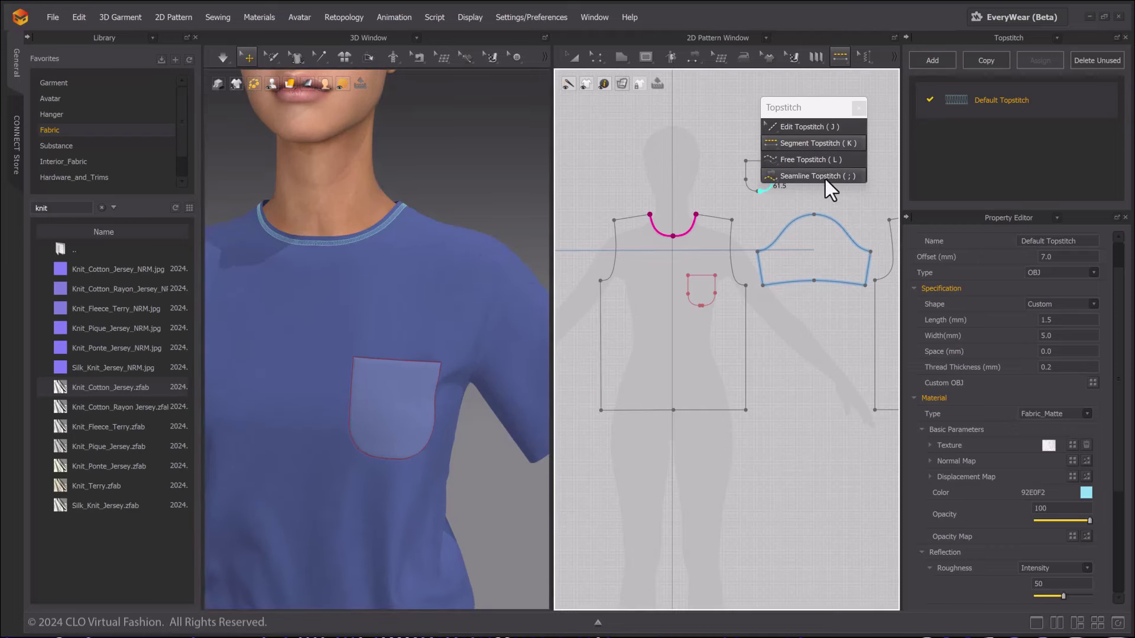
click(737, 261)
click(624, 259)
middle_drag(809, 276, 636, 286)
click(725, 267)
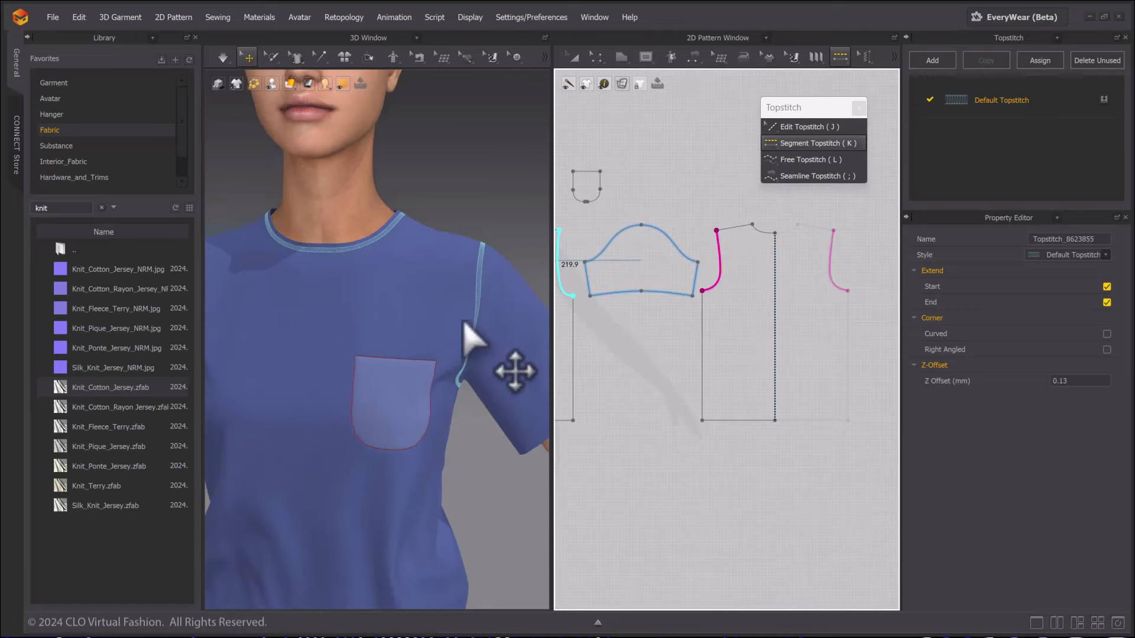
mouse_move(464, 324)
right_down()
mouse_move(383, 301)
mouse_move(278, 312)
mouse_move(466, 314)
right_up()
scroll(513, 324, up, 5)
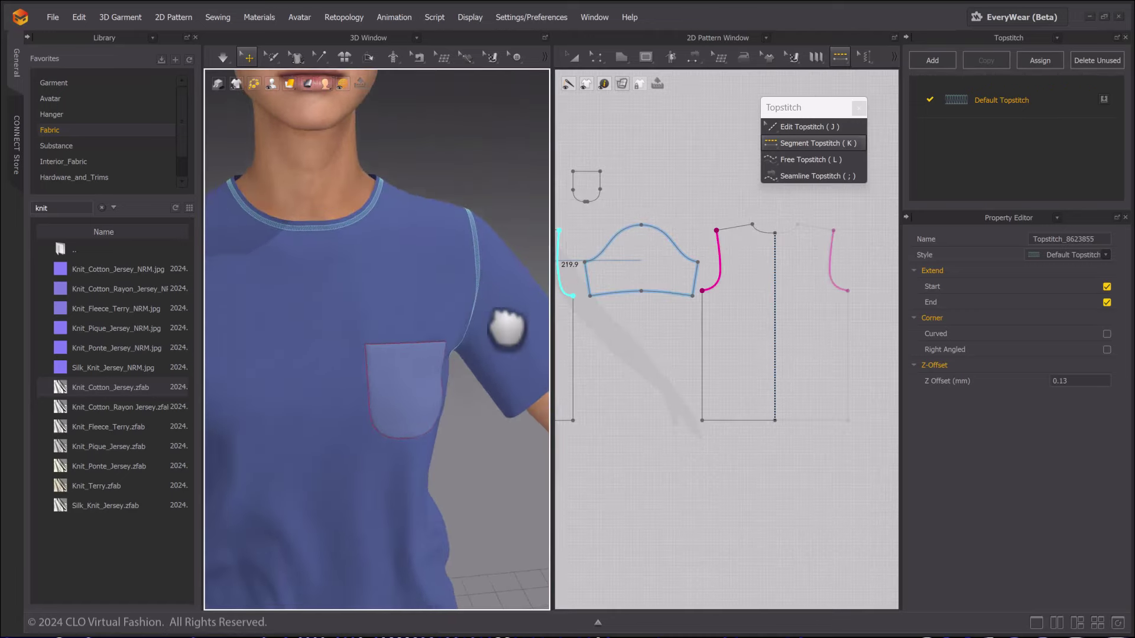
Step: Add a new topstitch style and create a free topstitch around the sides and bottom of the pocket
click(943, 62)
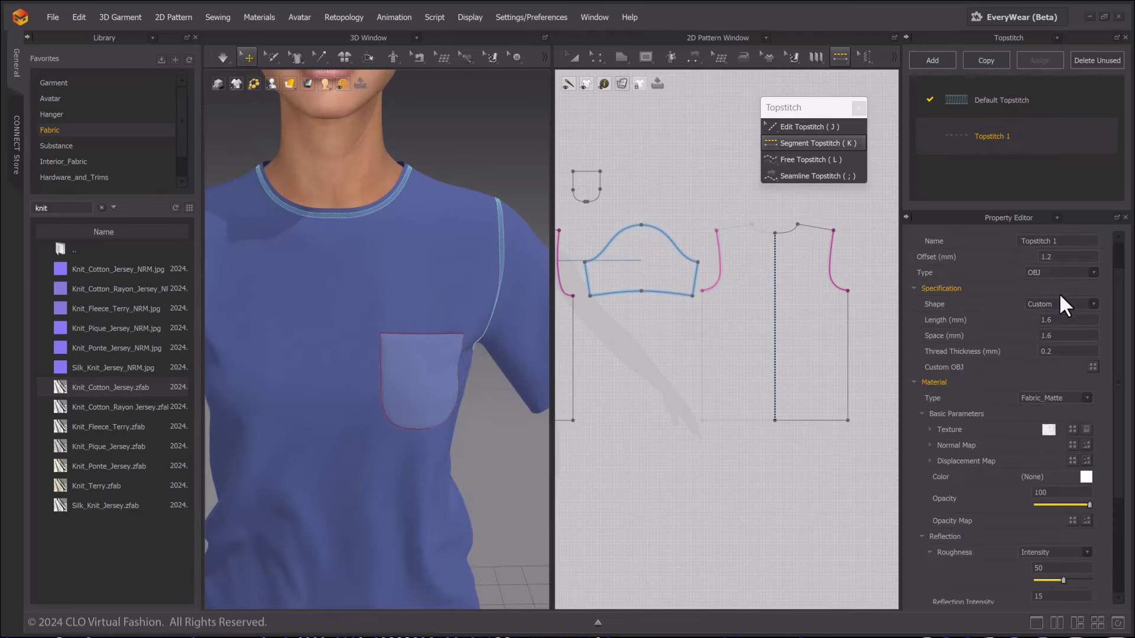
scroll(503, 336, up, 3)
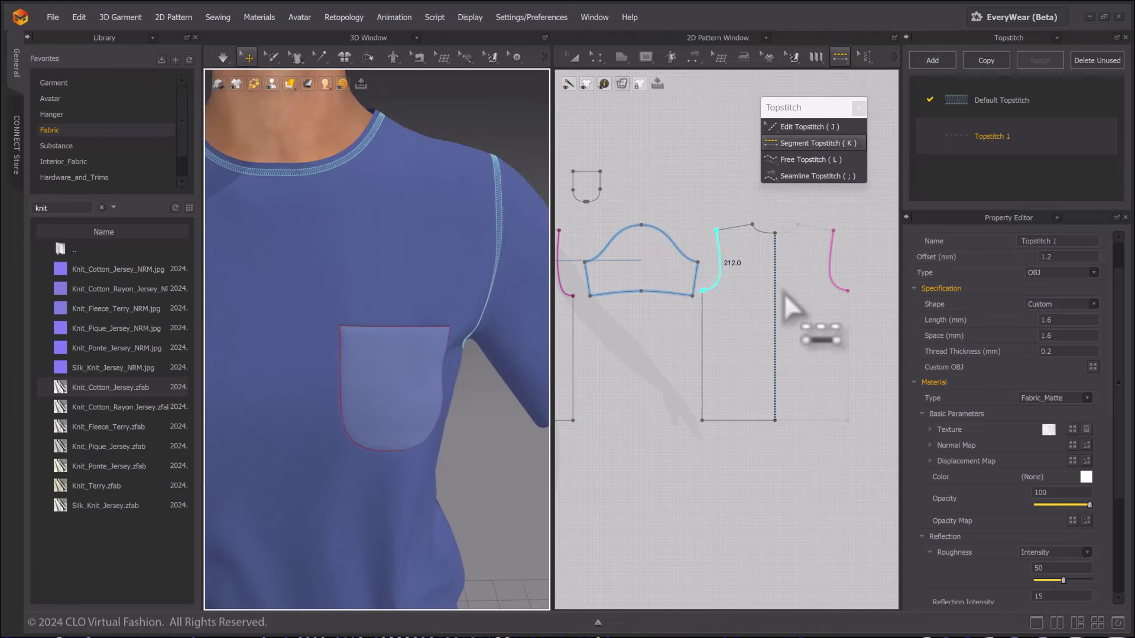
click(816, 154)
scroll(738, 331, up, 5)
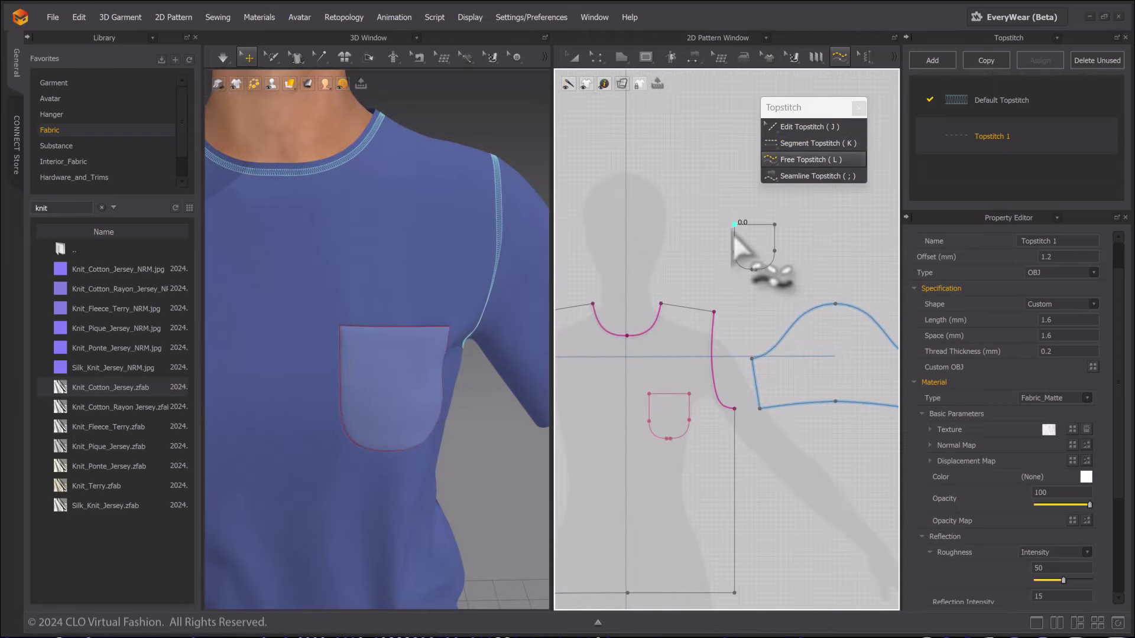
click(734, 225)
click(774, 233)
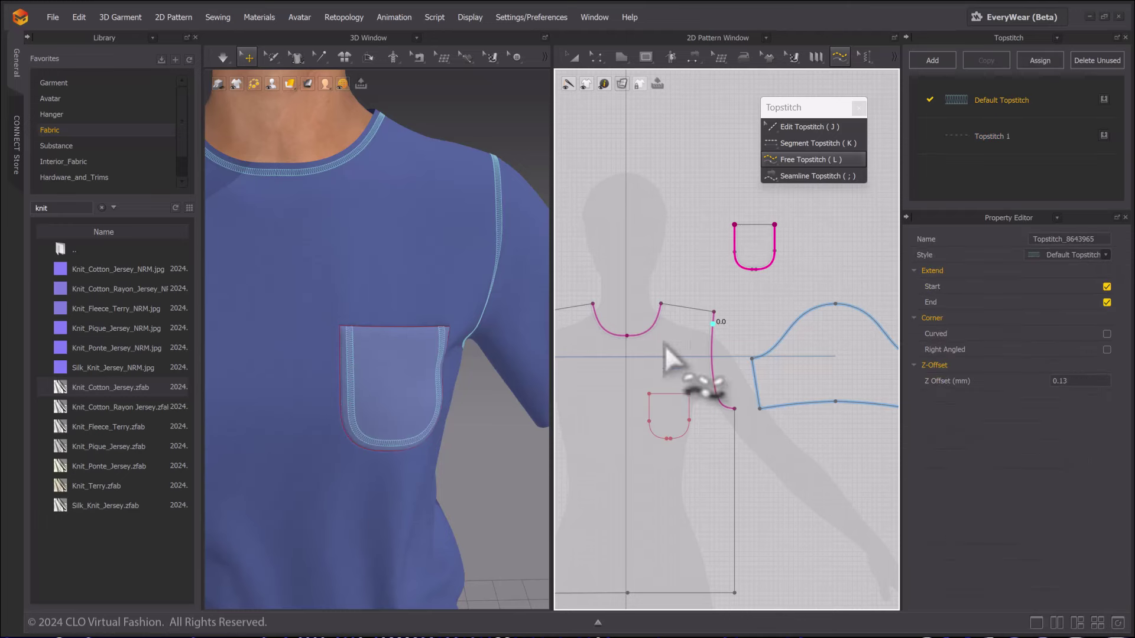
Step: Change the Default Topstitch to a white Bartack 3 mm wide and assign Topstitch 1 to the pocket stitching
click(1027, 108)
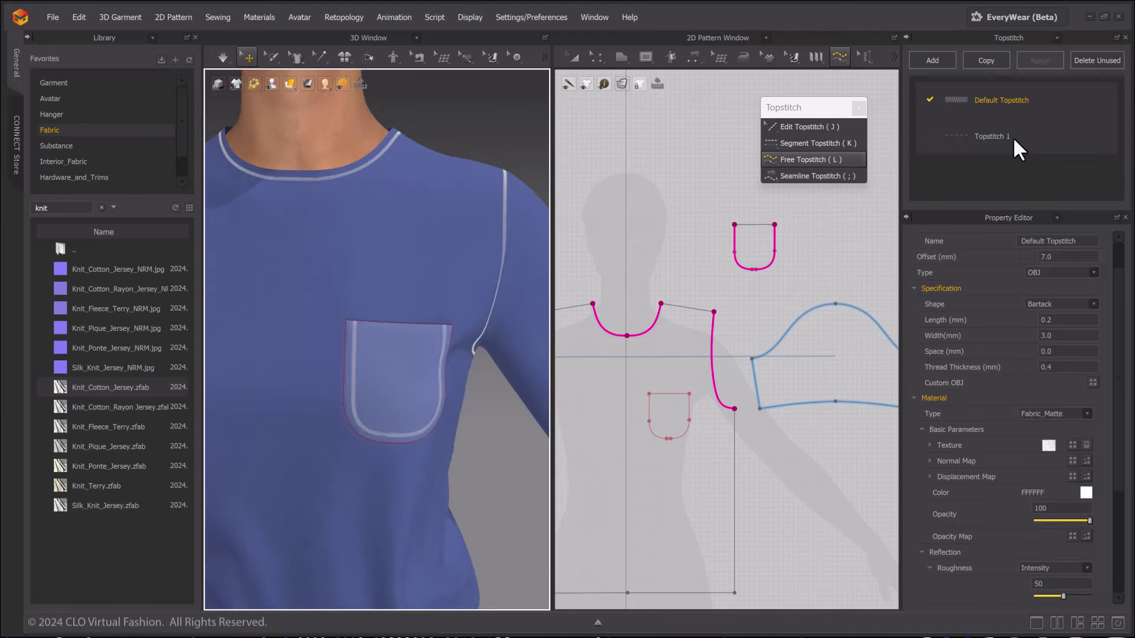
drag(1001, 135, 465, 395)
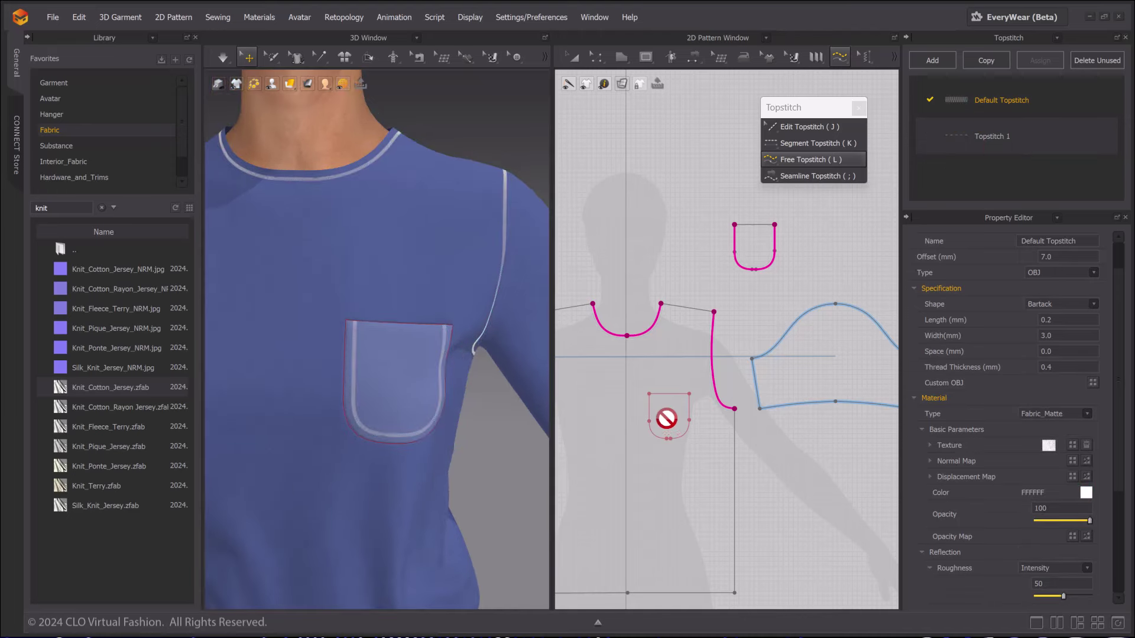
drag(666, 419, 474, 352)
drag(655, 297, 742, 266)
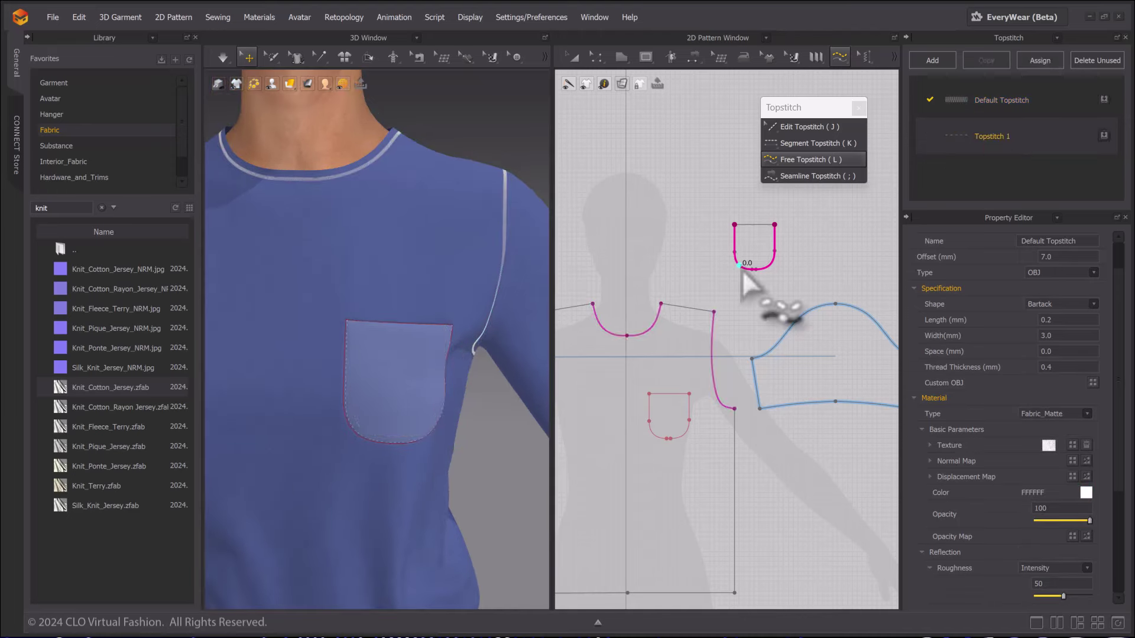
scroll(407, 434, up, 3)
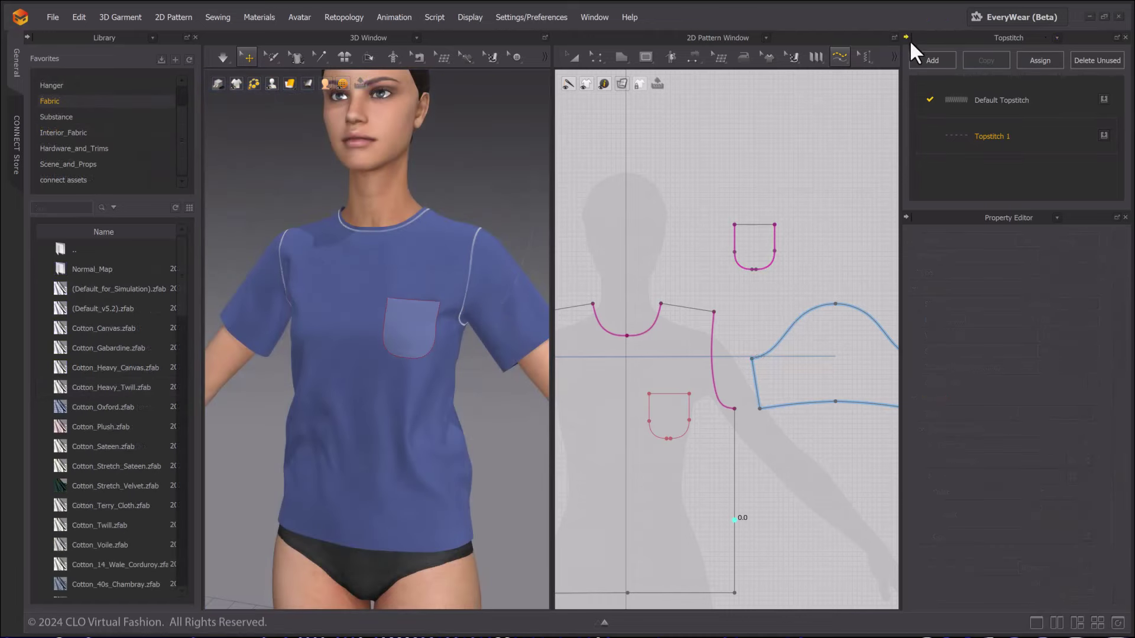
Step: Show the trim list and place Ribbon_04 from the Hardware_and_Trims Ribbon folder on the center of the chest
click(1057, 37)
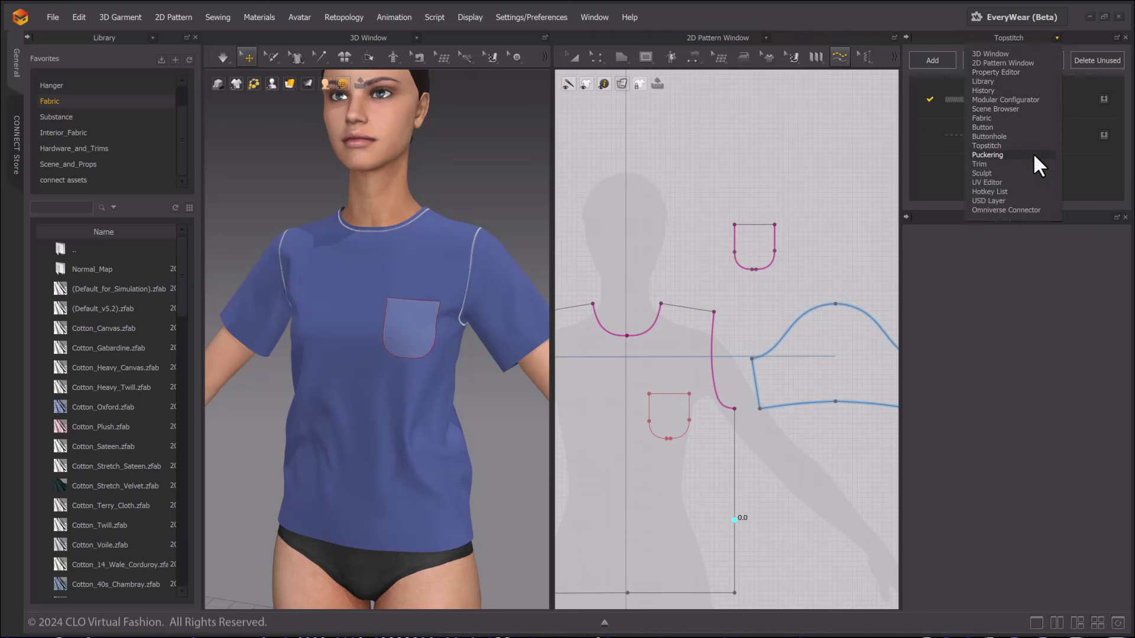
click(1016, 165)
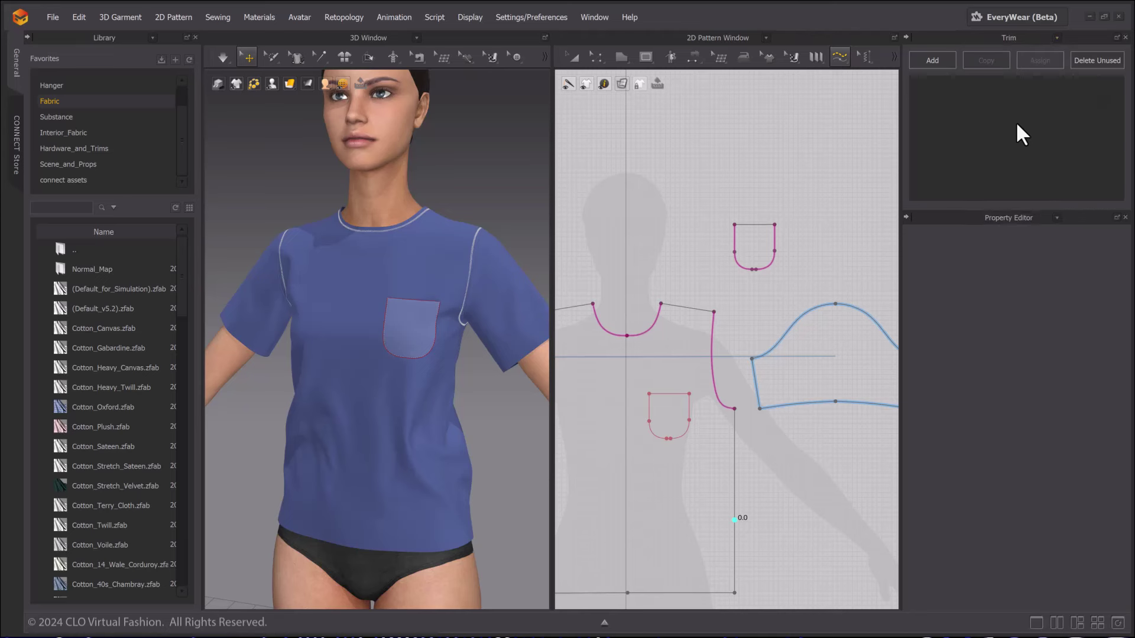
click(140, 148)
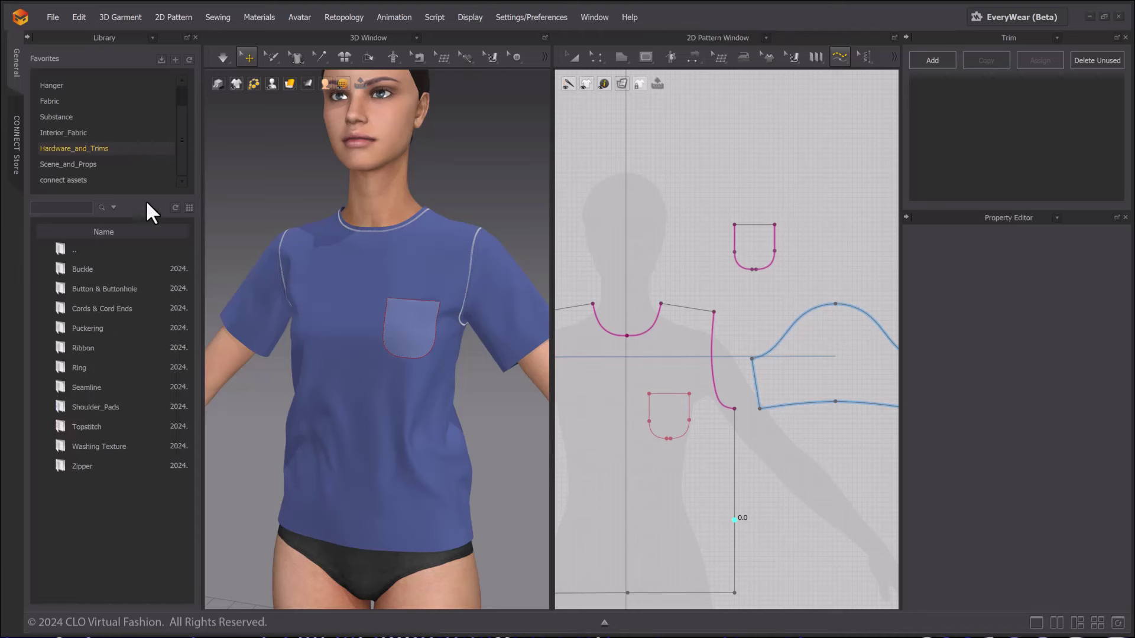
double_click(125, 348)
drag(118, 348, 383, 299)
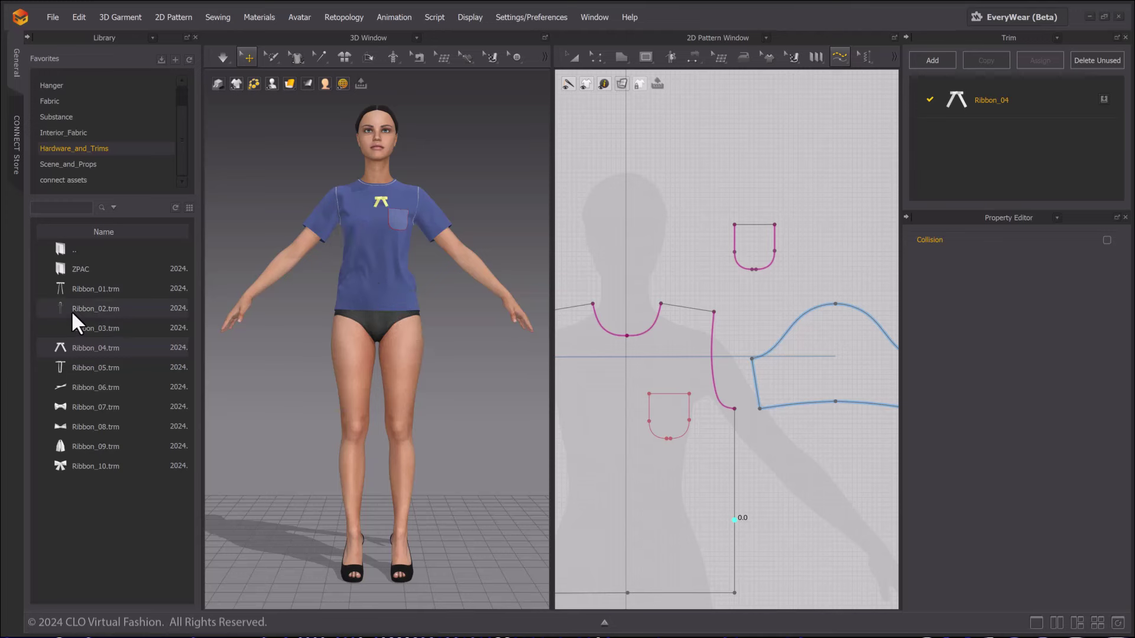
Step: Add Ribbon_07 to the garment's trims and place it on the shirt front below the first ribbon
drag(89, 408, 1000, 152)
scroll(455, 248, up, 5)
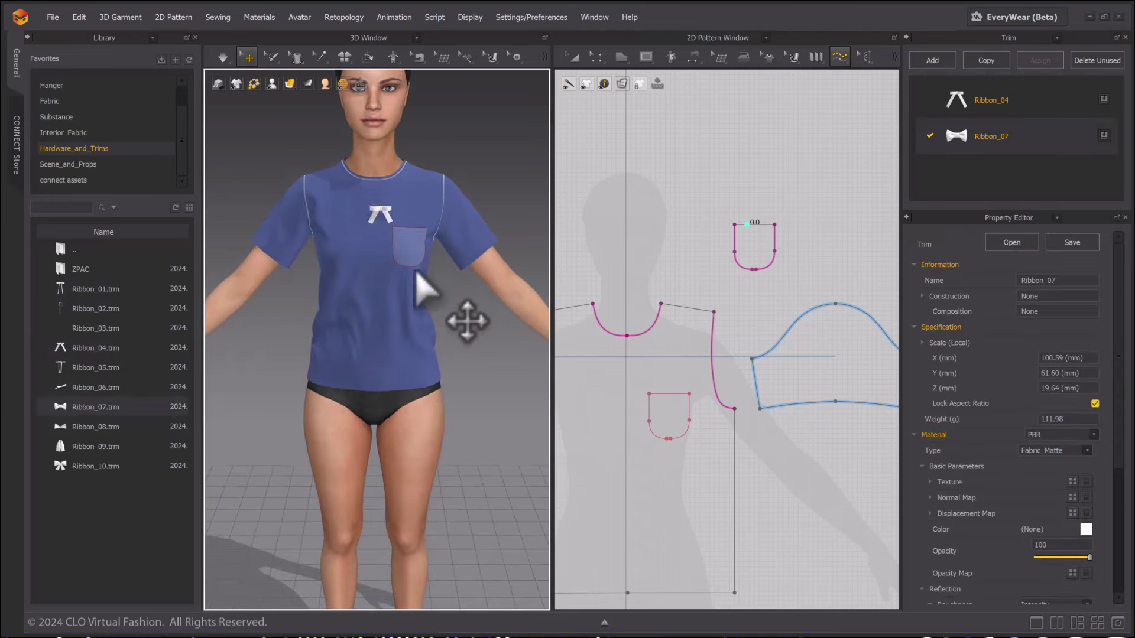
scroll(415, 270, down, 3)
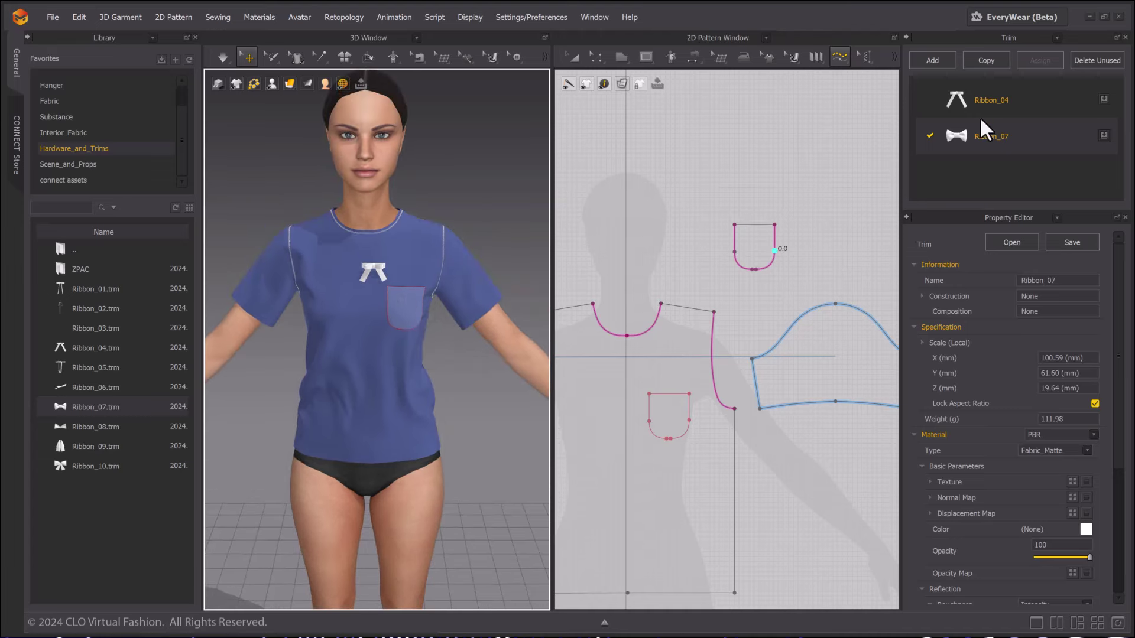
drag(958, 133, 375, 363)
key(2)
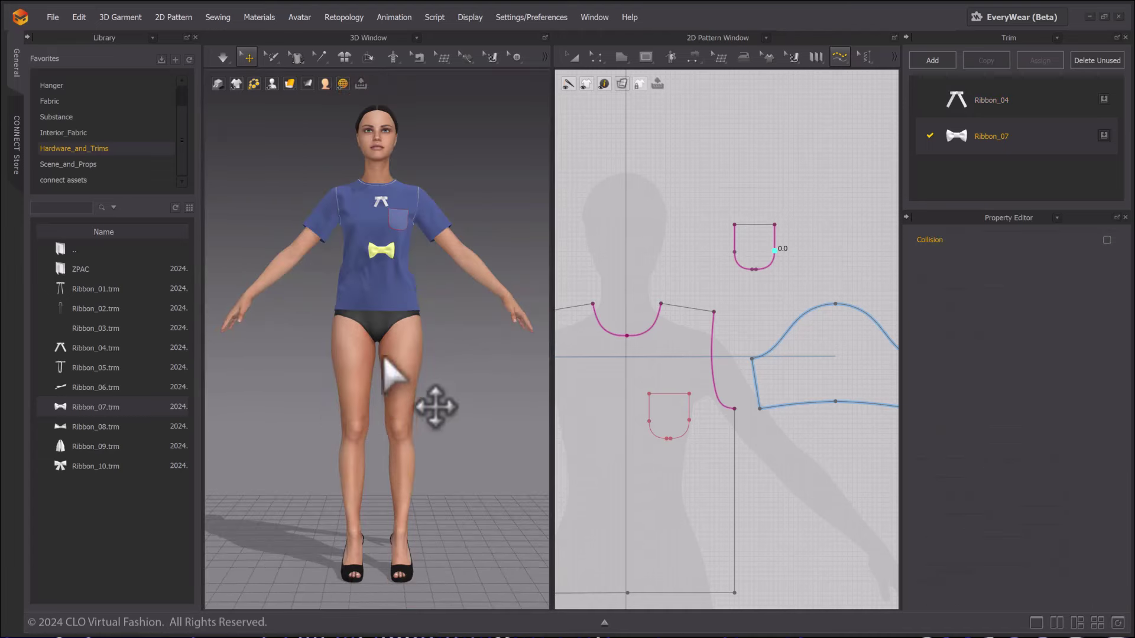
Step: Replace the Ribbon_04 trim on the chest with Ribbon_07
scroll(407, 260, up, 2)
middle_drag(406, 277, 404, 368)
right_click(393, 324)
click(433, 102)
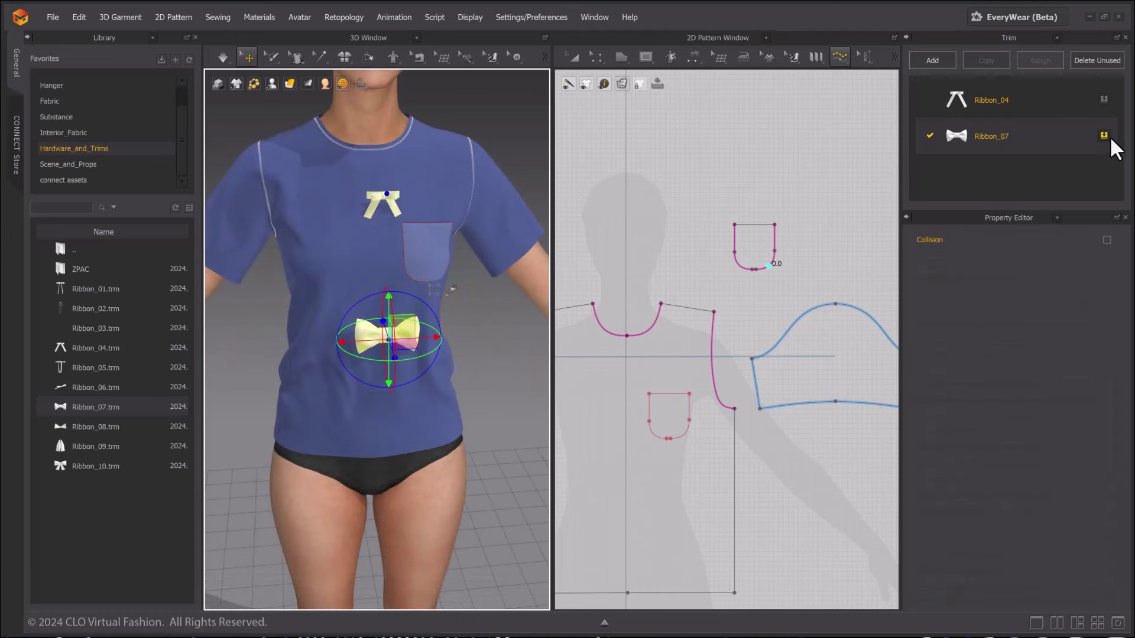
Step: Select both Ribbon_07 bows on the shirt and set the trim's color to red B72323
click(1105, 134)
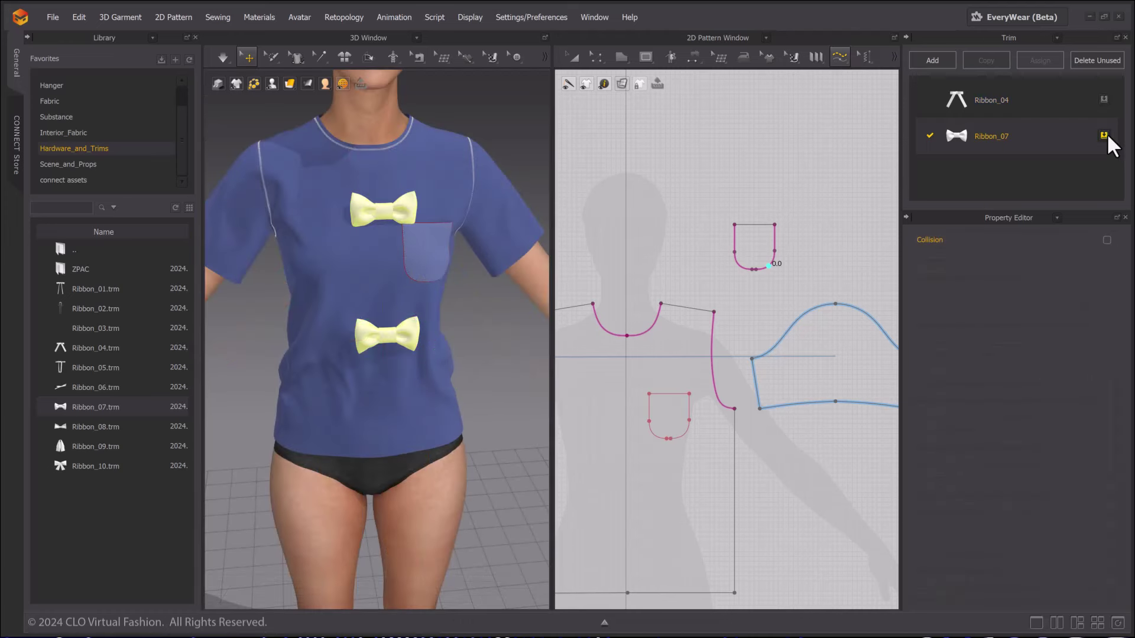
double_click(956, 136)
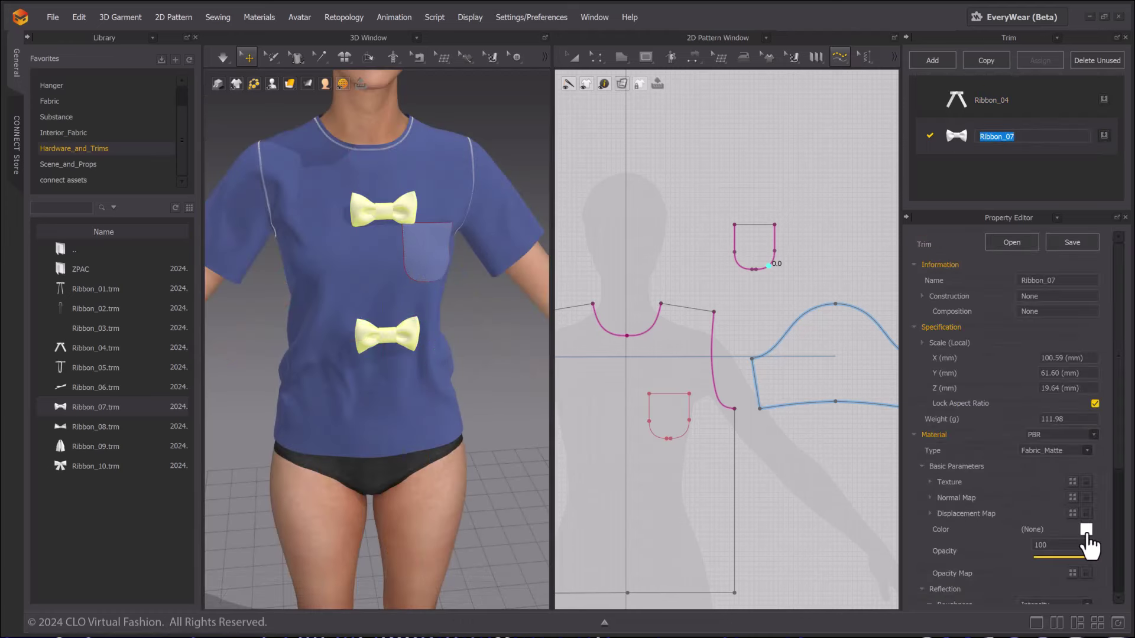
click(1086, 529)
click(494, 172)
click(518, 155)
drag(537, 112, 773, 90)
click(774, 454)
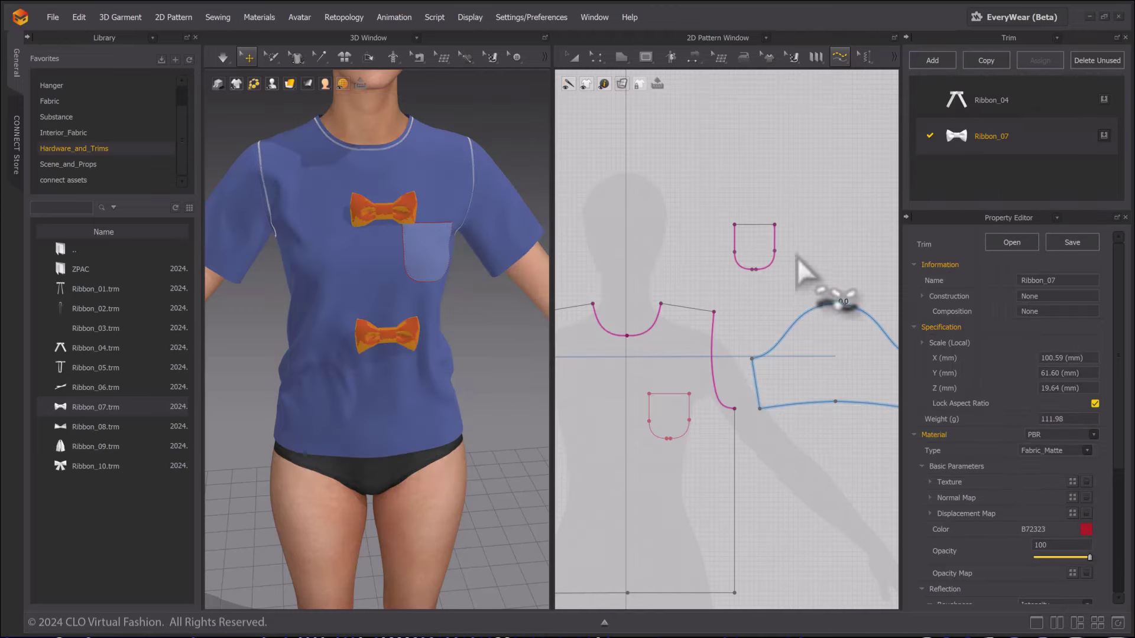
click(504, 114)
Step: Move the upper red bow from the center of the chest onto the pocket
click(381, 209)
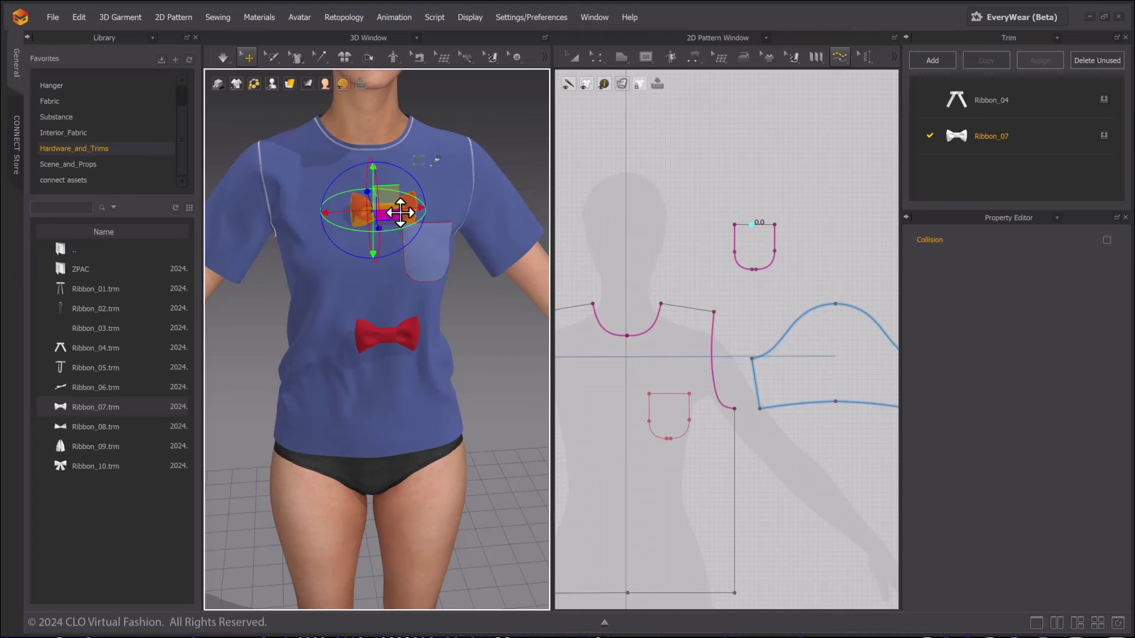
click(435, 164)
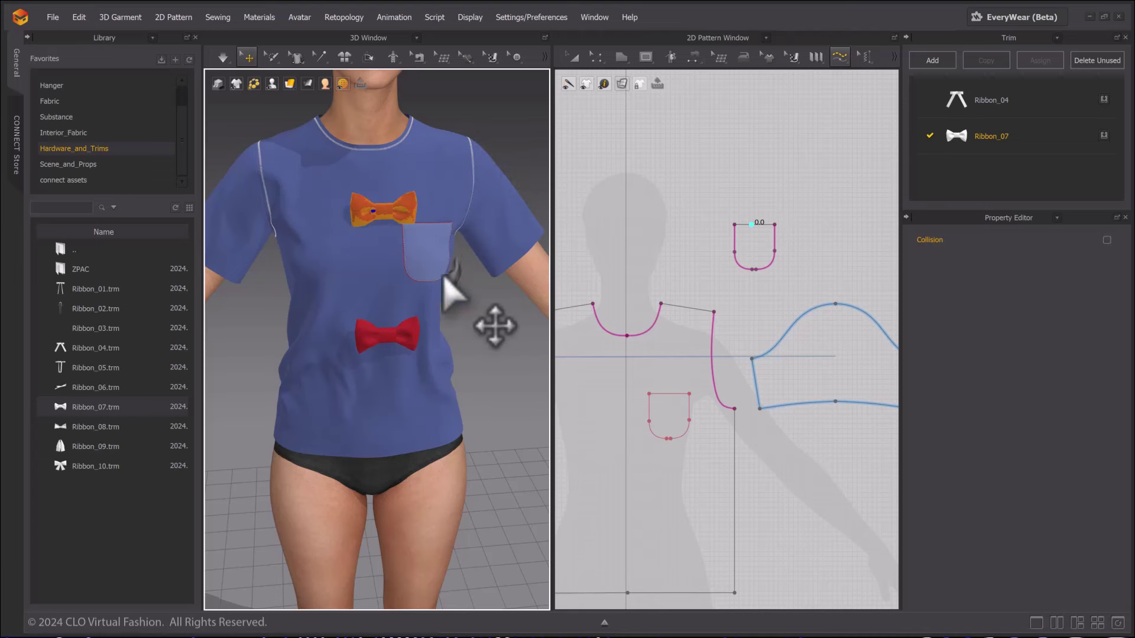
click(432, 251)
drag(434, 253, 392, 349)
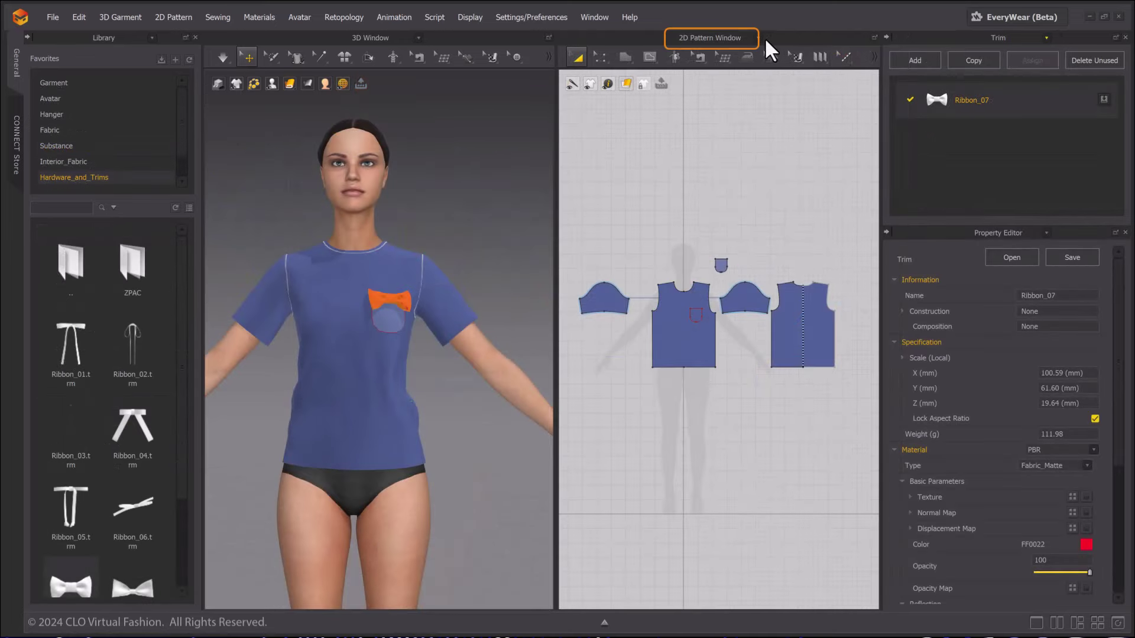
Step: Switch the pattern view to the UV Editor and reset the UVs to the 2D arrangement
click(756, 38)
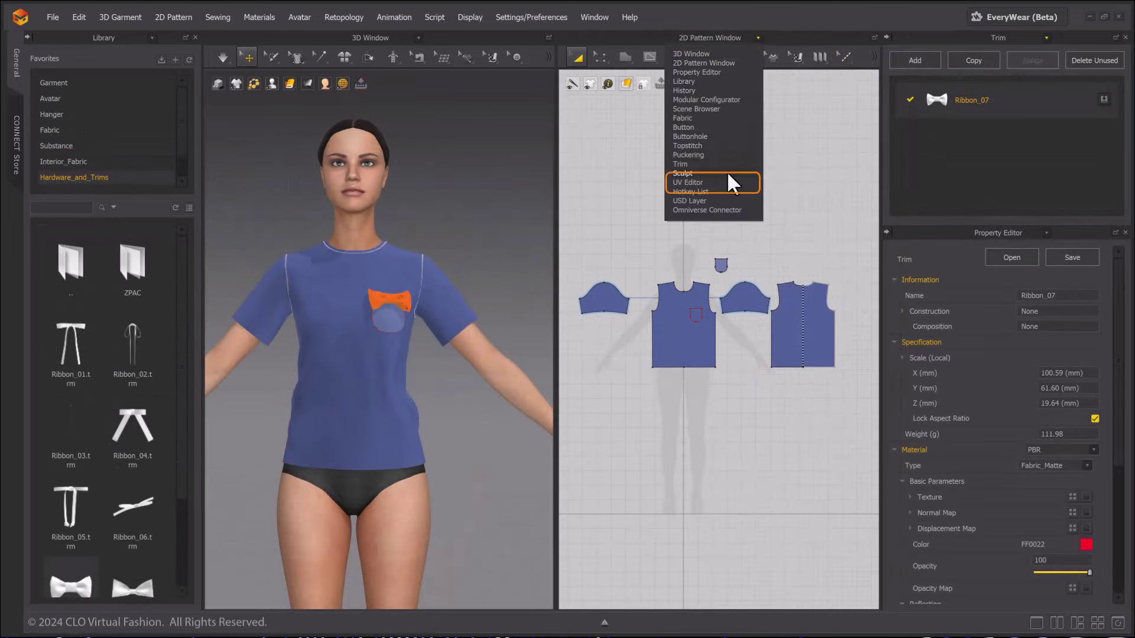
click(727, 182)
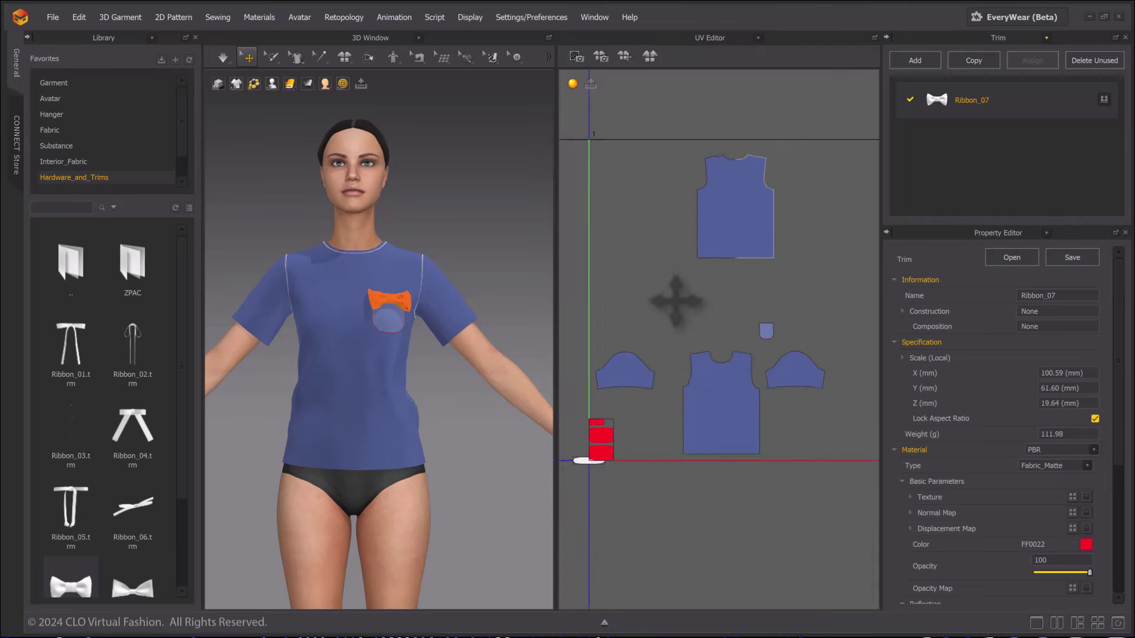
scroll(676, 301, down, 2)
right_click(650, 265)
click(733, 296)
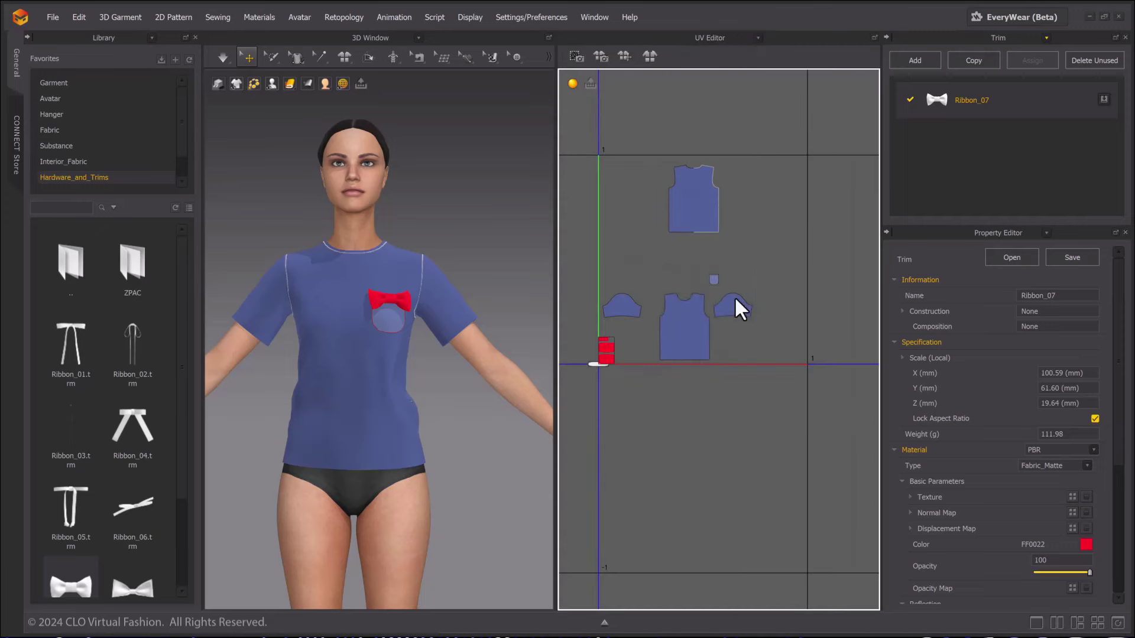
scroll(671, 330, down, 2)
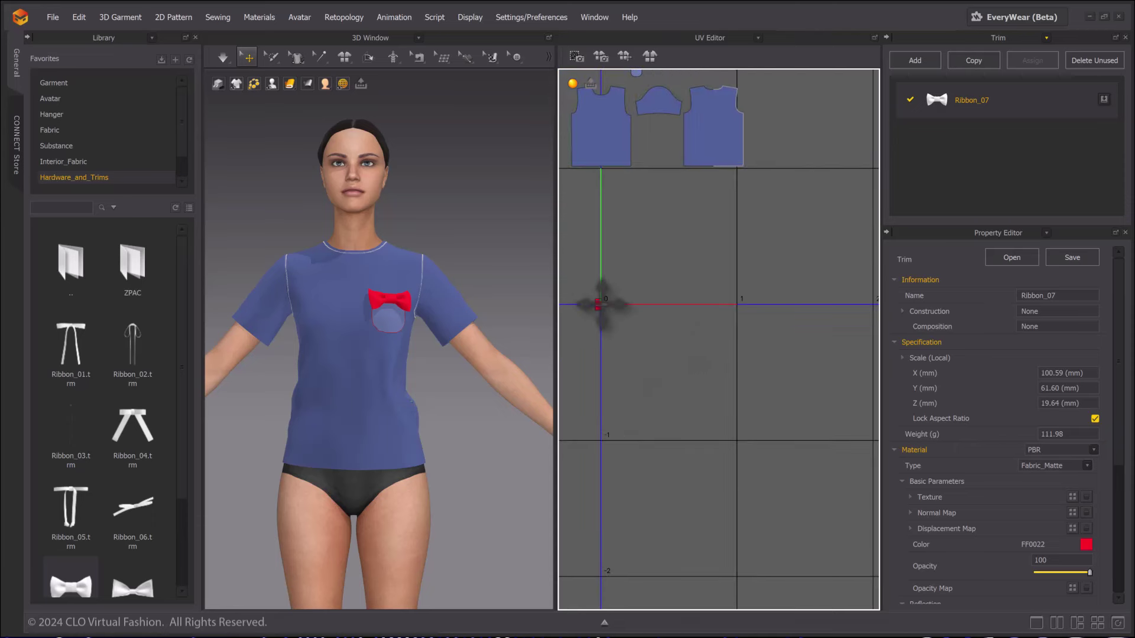
Step: Move the bow trim's UV pieces into the empty space between the front and back panels, below the sleeve
drag(598, 304, 645, 139)
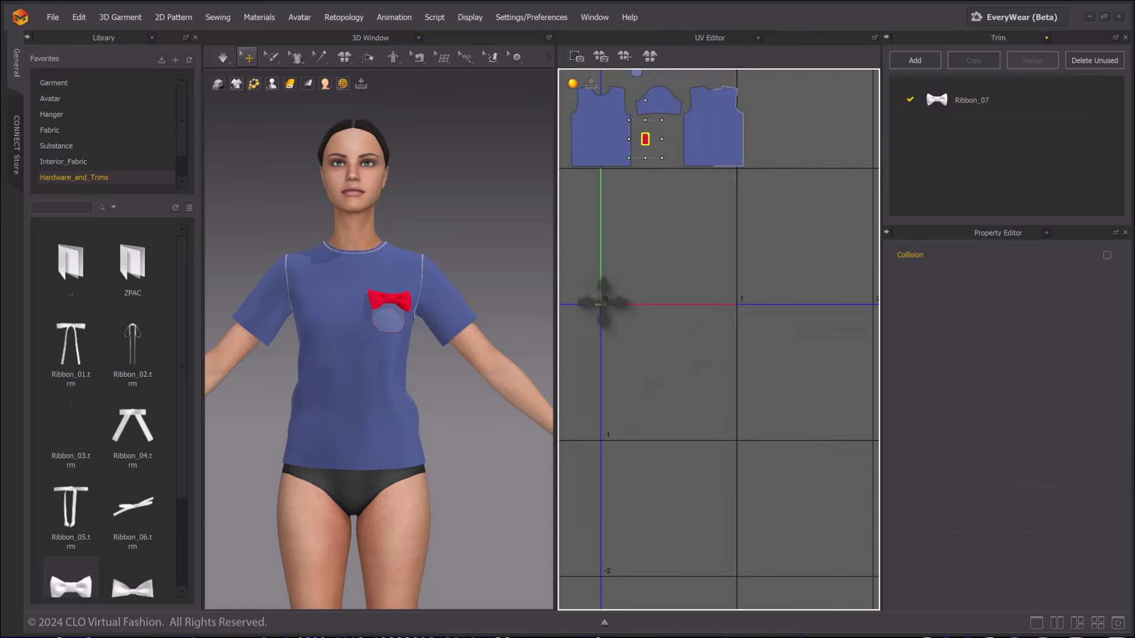
drag(602, 302, 671, 129)
drag(600, 304, 665, 145)
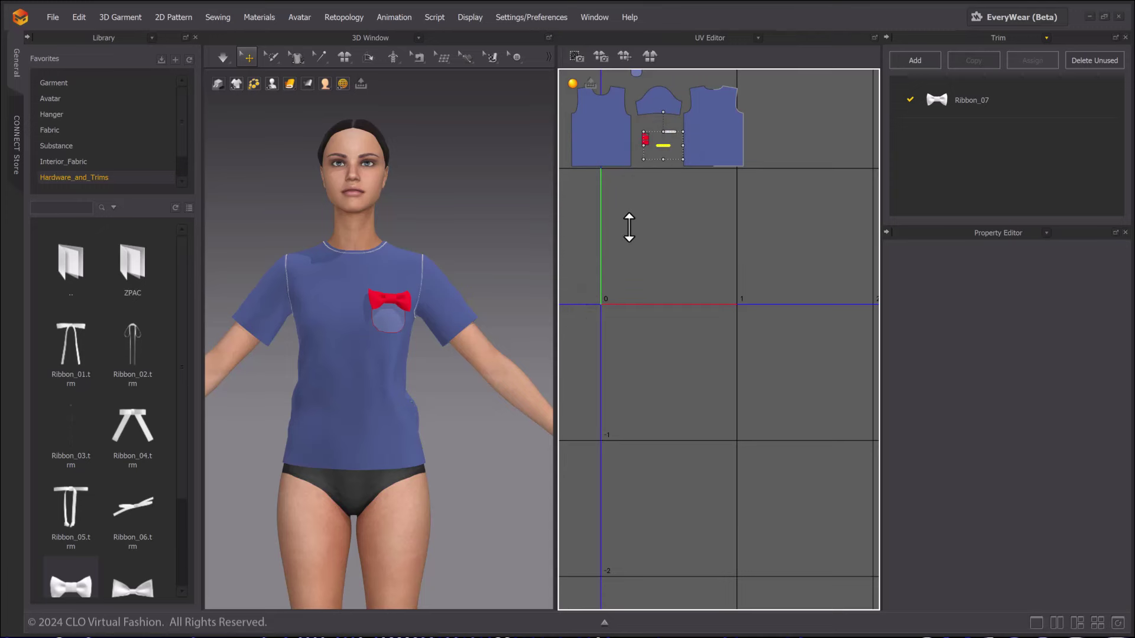
Step: Reset the UVs to the 2D arrangement and pack all pieces into the 0 to 1 UV area with Fix Scale Ratio
right_drag(628, 223, 658, 398)
right_click(650, 390)
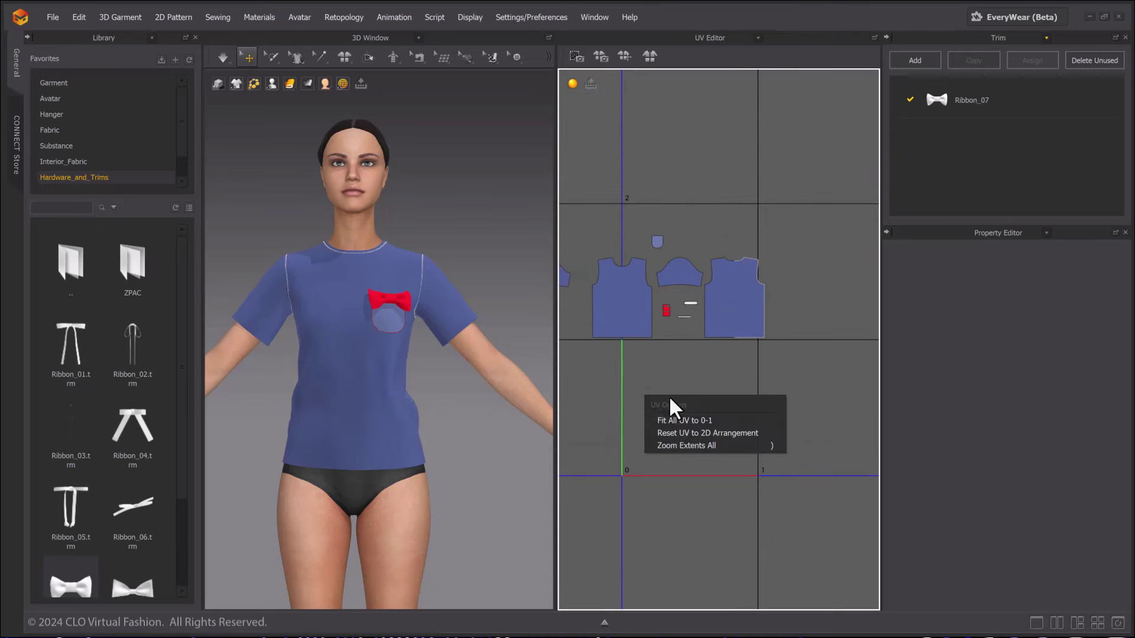
click(691, 435)
click(652, 57)
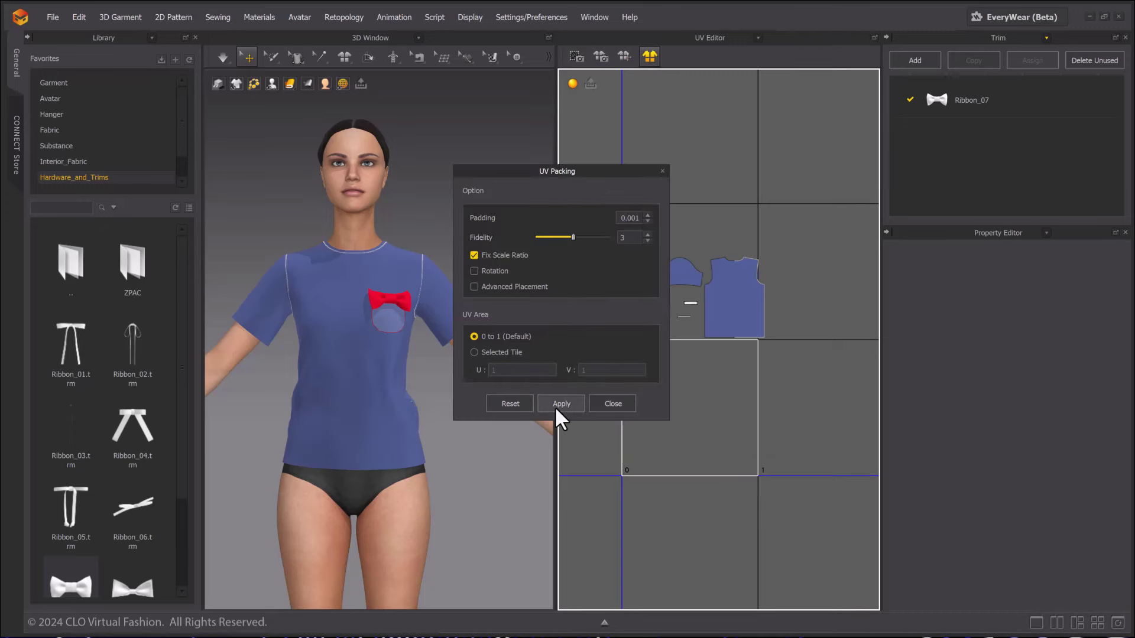
click(554, 406)
drag(604, 173, 487, 91)
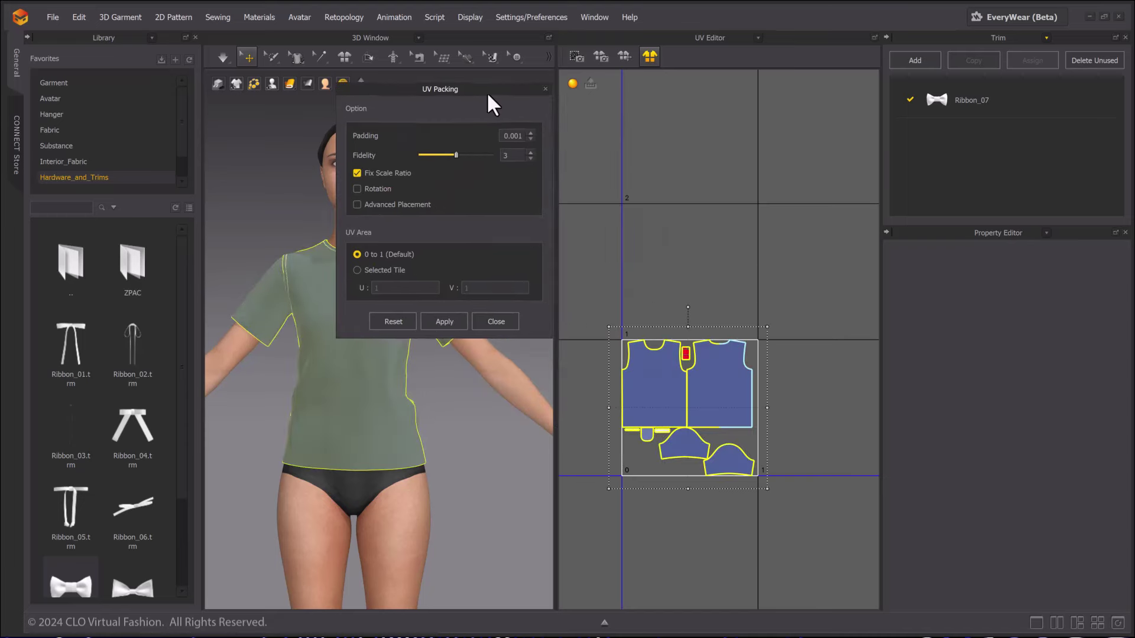